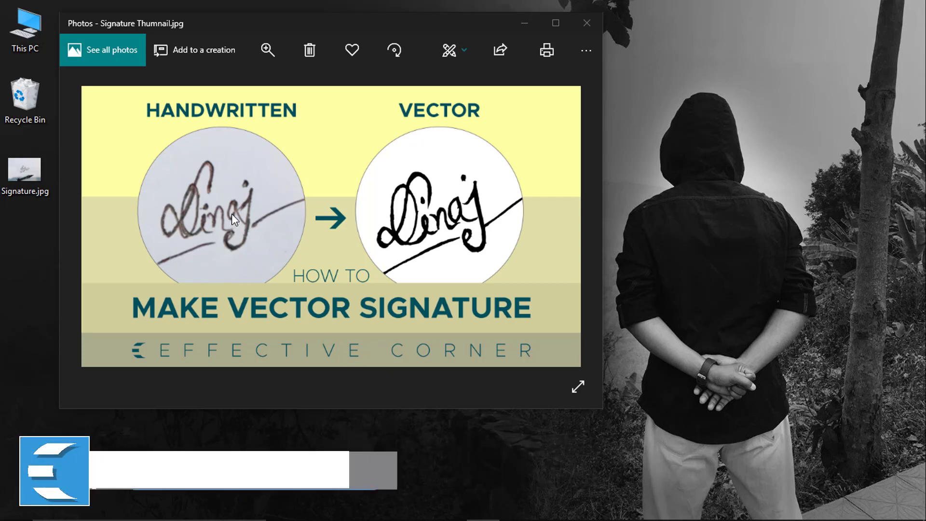
Step: Compare the handwritten and vector versions of the signature up close in the thumbnail image
scroll(232, 213, up, 5)
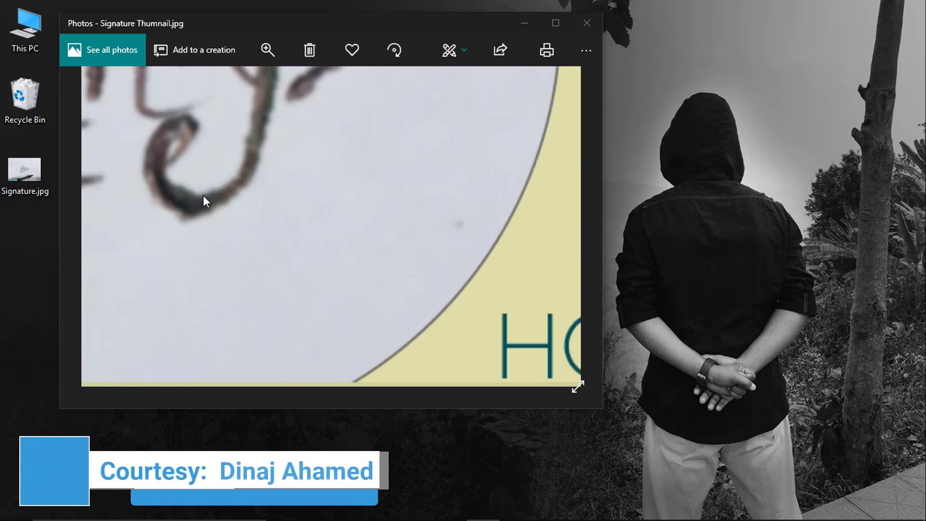
scroll(204, 195, down, 1)
mouse_move(366, 153)
mouse_down()
mouse_move(459, 244)
mouse_move(548, 259)
mouse_move(374, 232)
mouse_move(498, 225)
mouse_up()
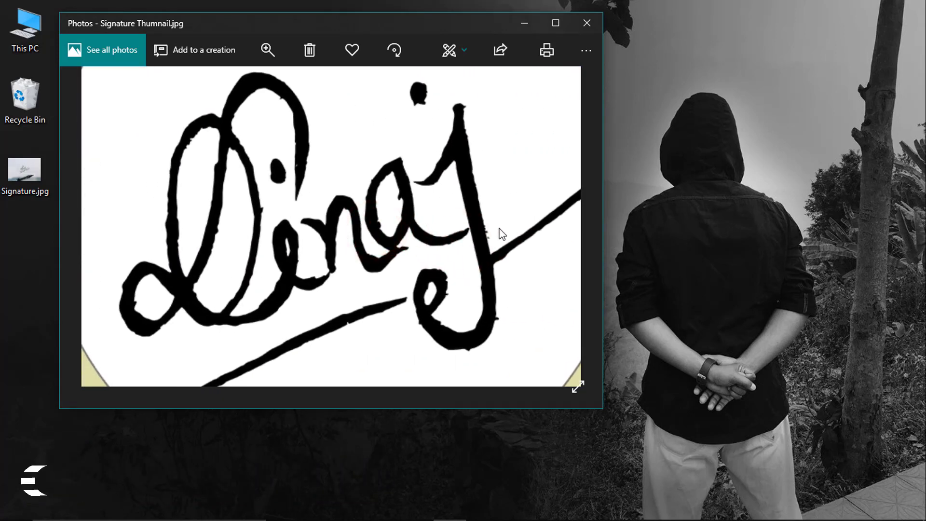
scroll(493, 235, down, 5)
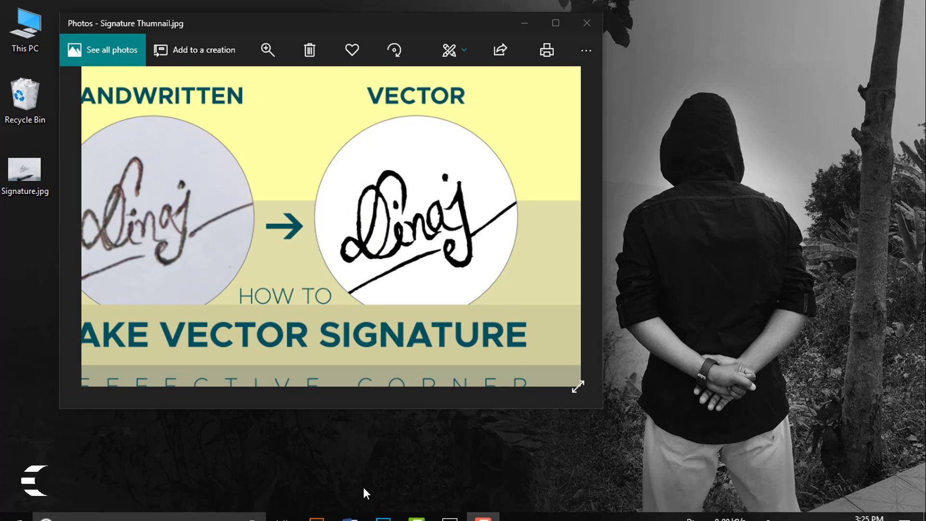
Step: Switch to Letterhead.docx in Word and examine the signature picture above the signatory's name at the end of the letter
click(350, 516)
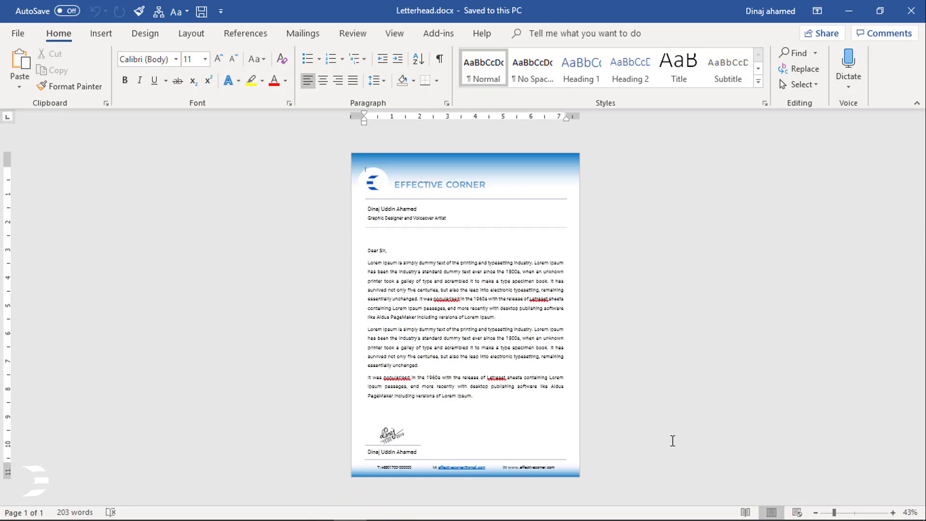
click(857, 514)
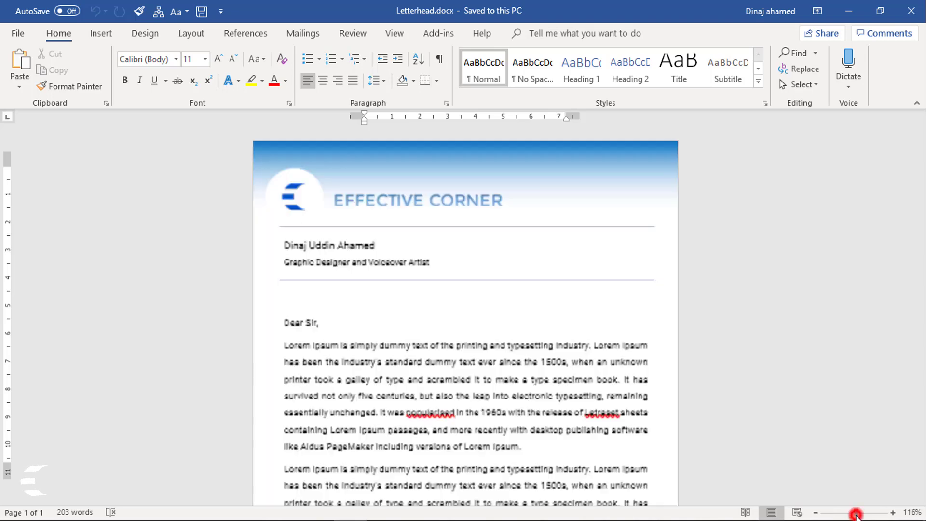
scroll(474, 415, down, 10)
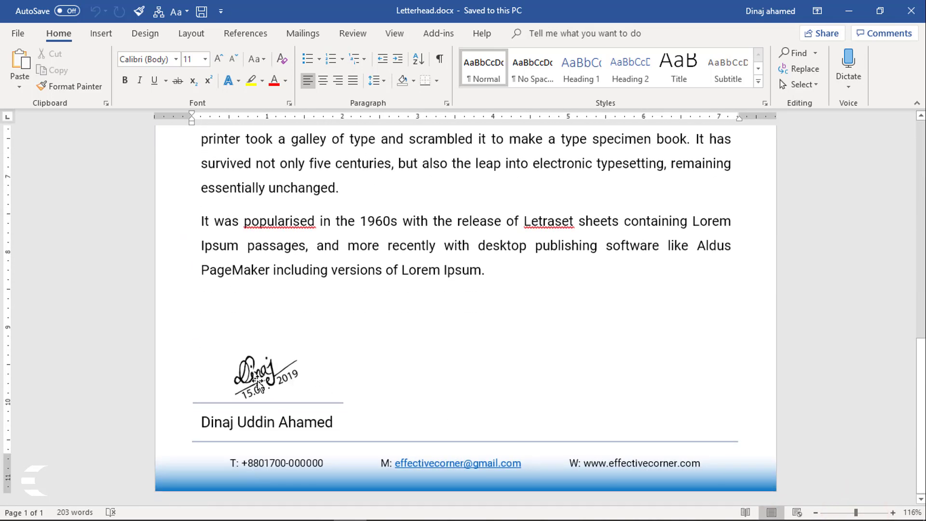
click(282, 389)
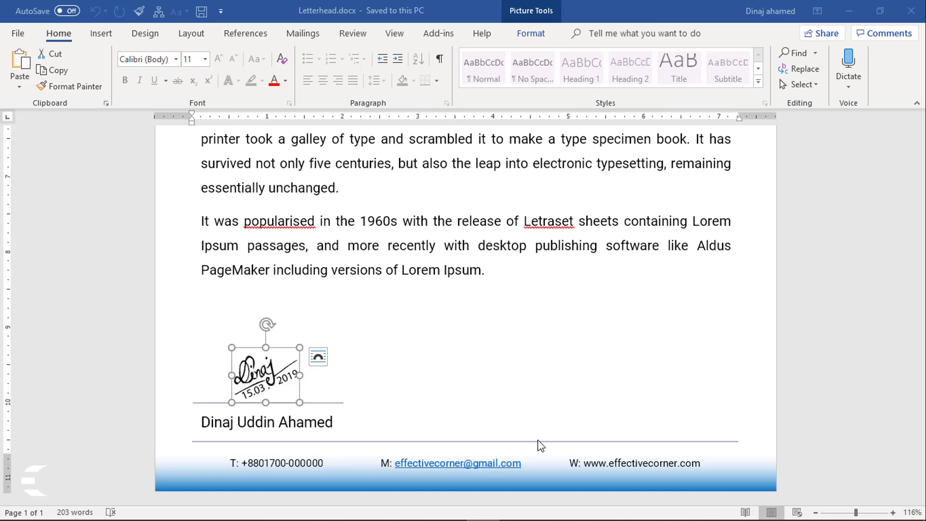
click(849, 10)
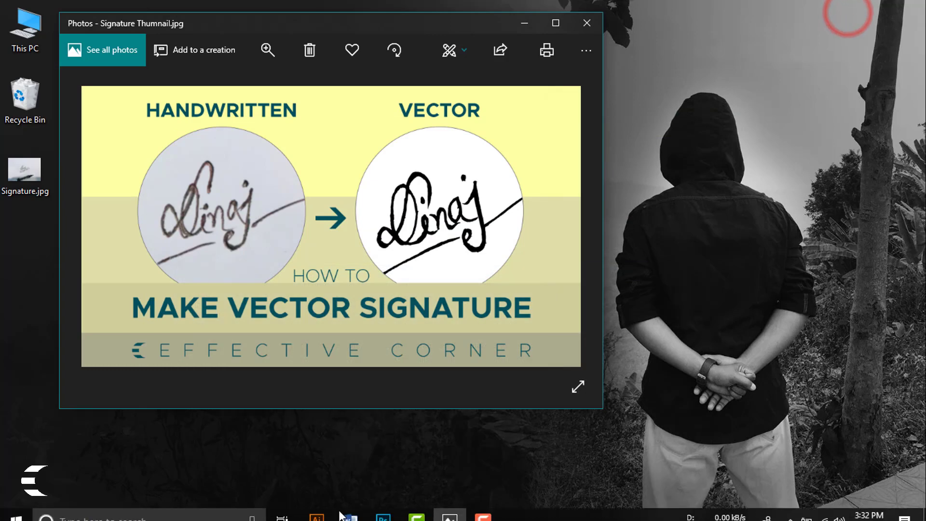
Step: Switch to Illustrator and examine the signature at the end of the CV in Dinaj37_CV.ai
click(317, 507)
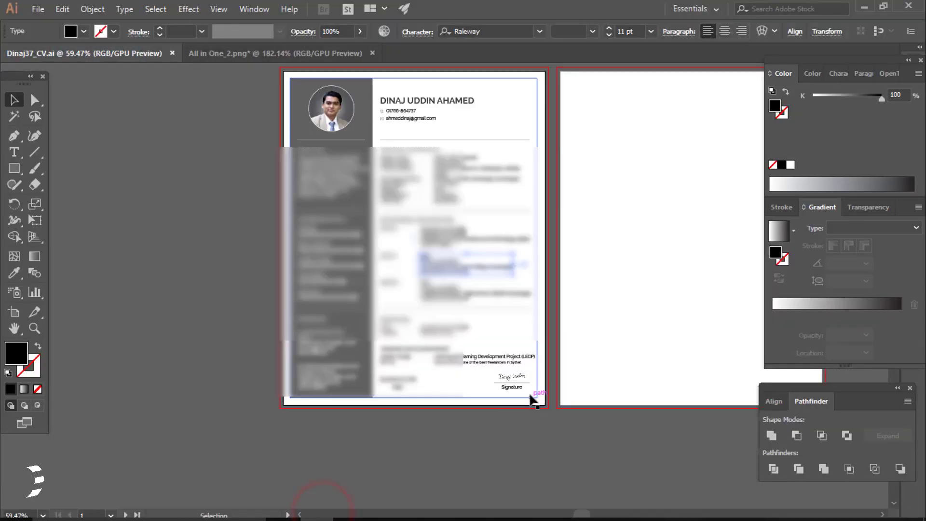
click(519, 385)
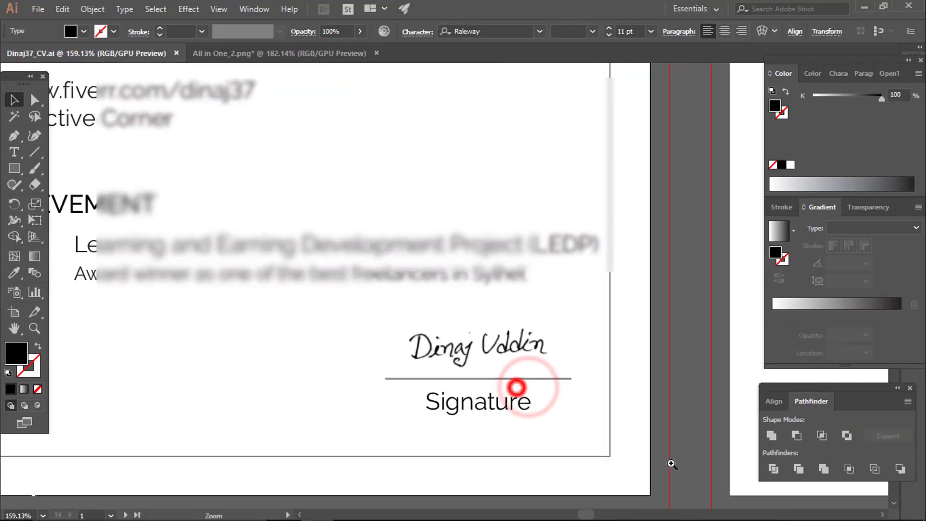
drag(517, 388, 672, 464)
mouse_move(554, 384)
mouse_down()
mouse_move(608, 414)
mouse_move(482, 385)
mouse_move(513, 358)
mouse_up()
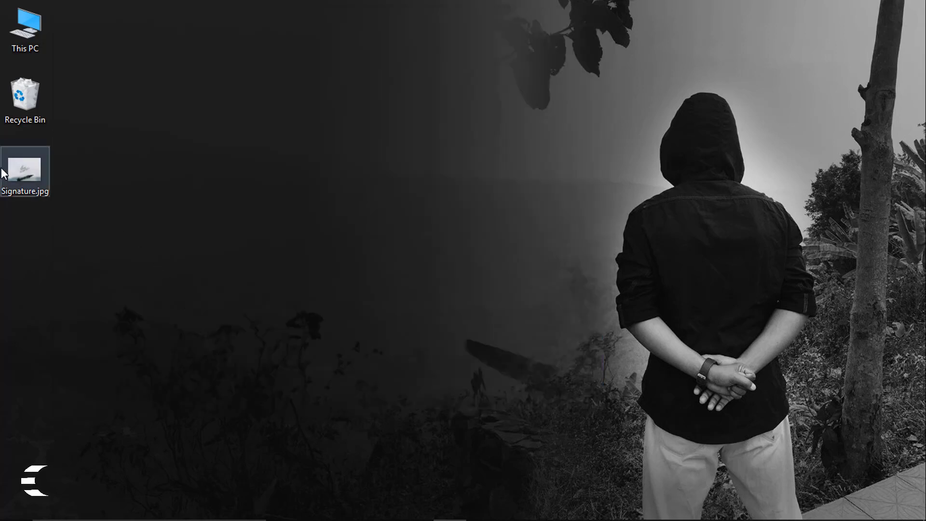
Step: Preview the desktop photo Signature.jpg, close the preview, and open the file in Adobe Photoshop CC 2017
double_click(24, 171)
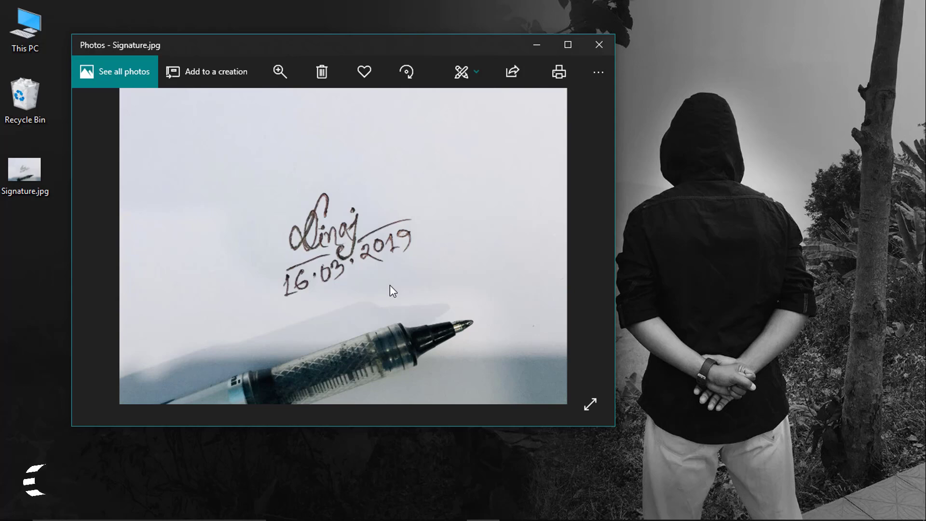
click(601, 50)
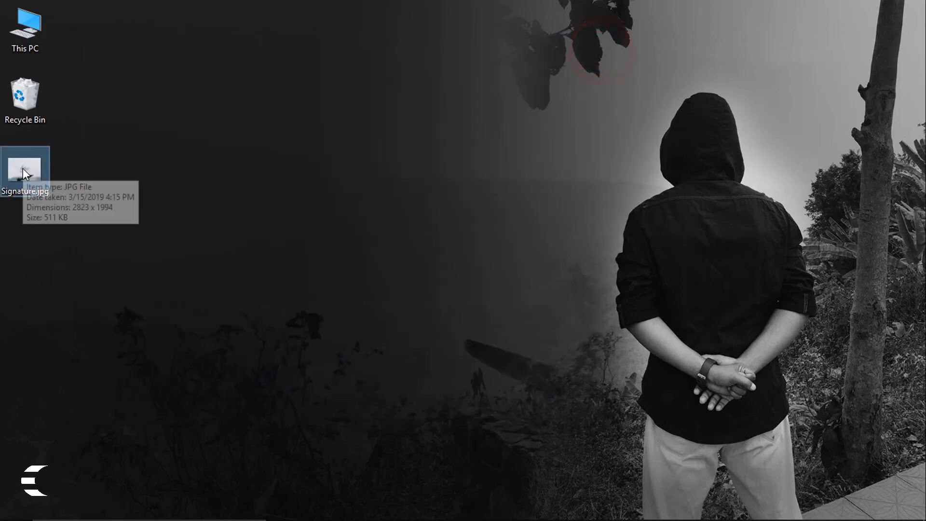
right_click(22, 170)
click(132, 318)
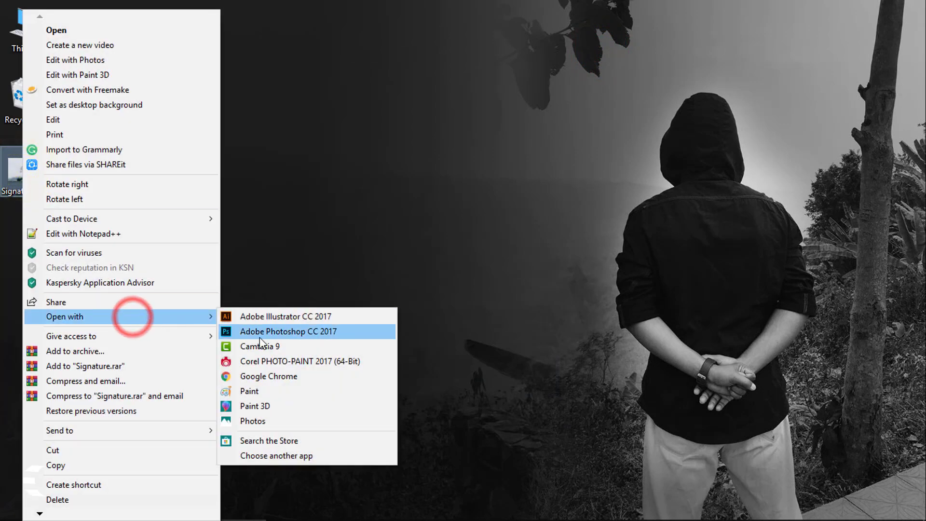
click(261, 336)
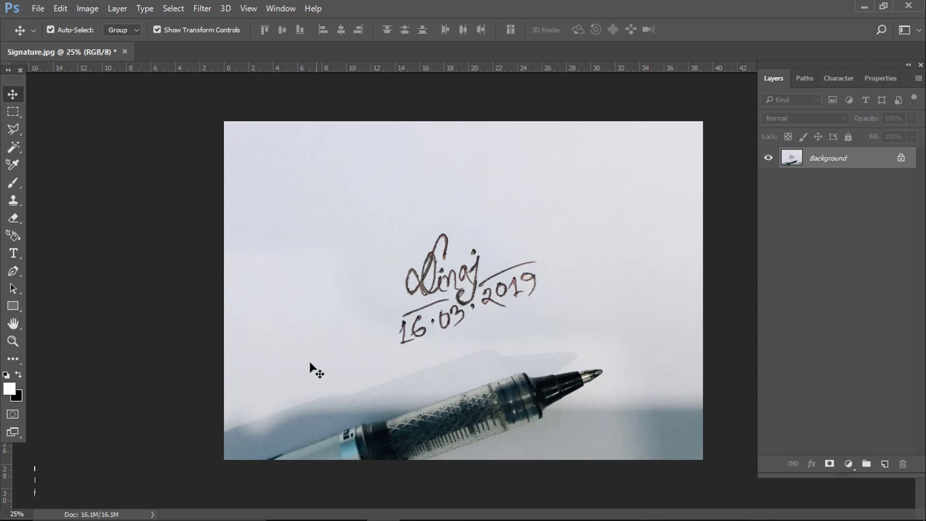
Step: Crop the photo tightly around the signature and date to a 1000 x 1000 px square at 300 px/in, leaving out the pen
key(c)
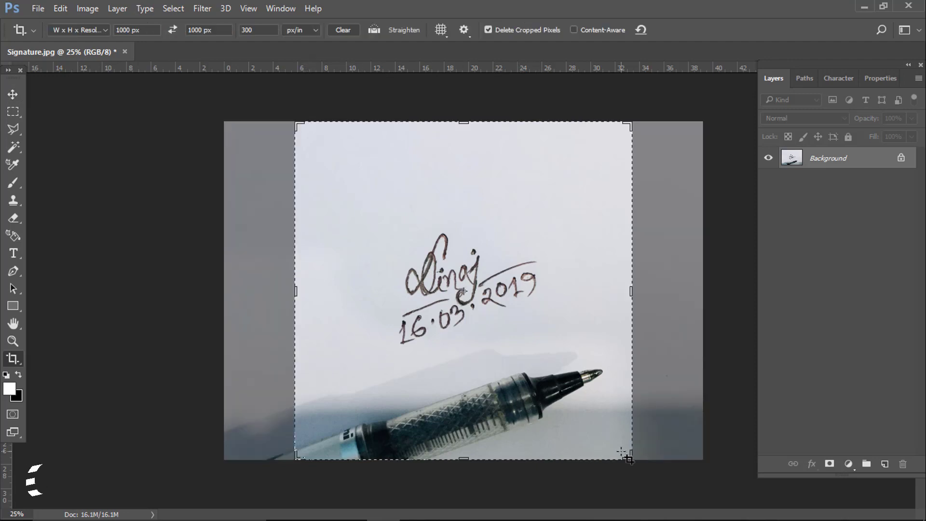
drag(630, 461, 608, 390)
drag(344, 171, 394, 213)
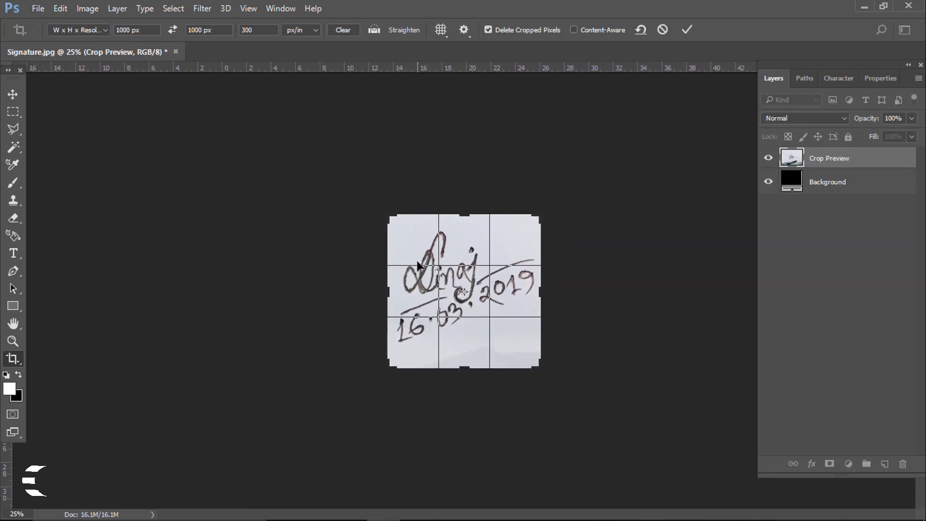
click(687, 30)
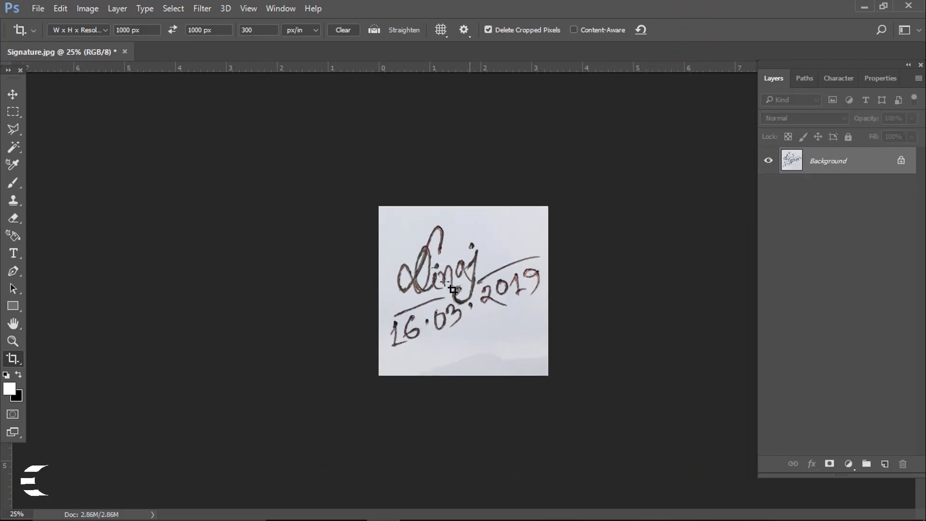
Step: Convert the cropped signature image to grayscale with a Black & White adjustment using its default values
click(95, 8)
mouse_move(125, 43)
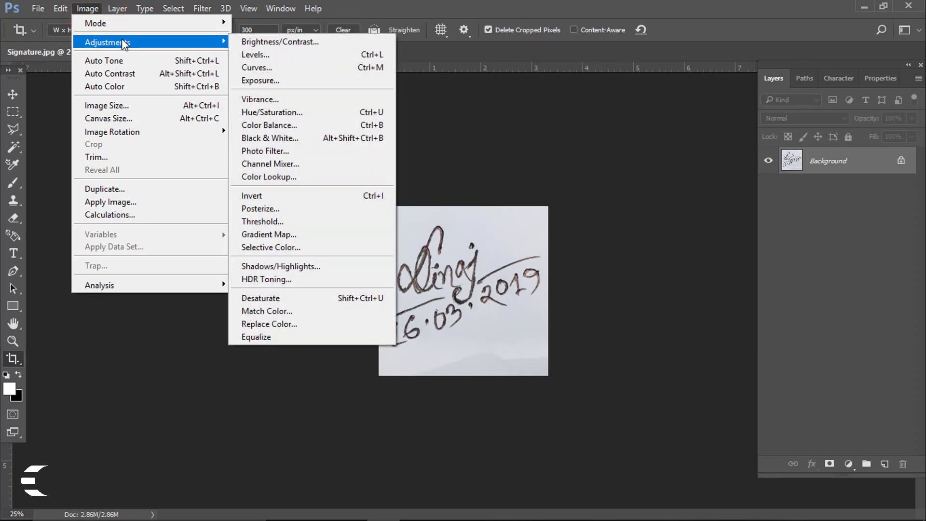
click(309, 138)
click(827, 88)
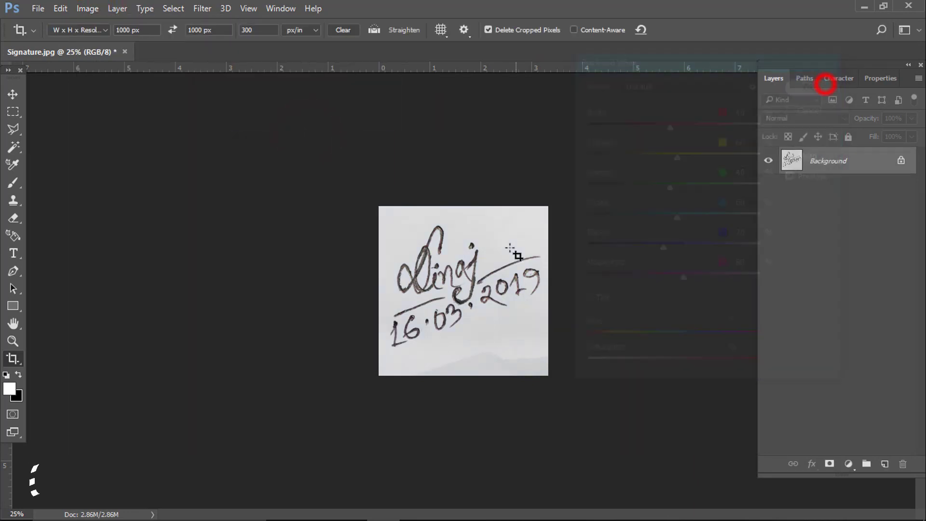
click(12, 95)
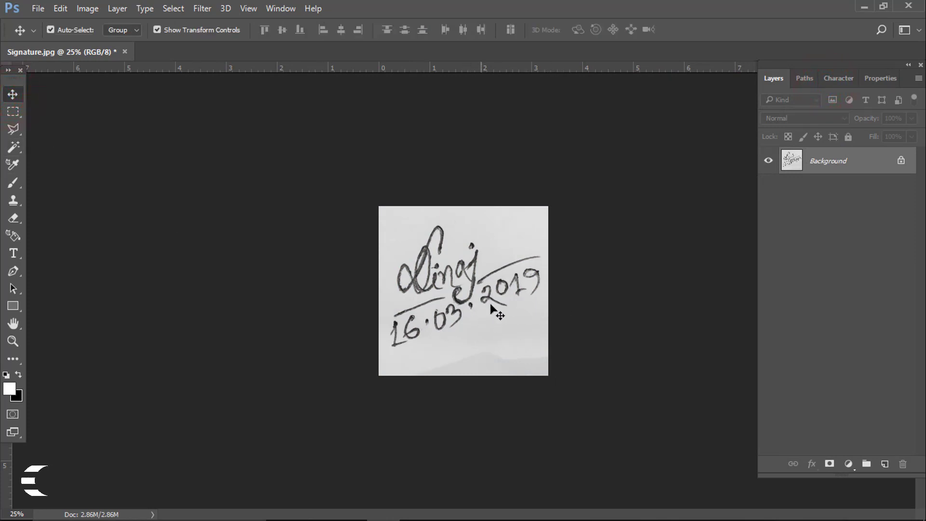
Step: Add a Levels adjustment layer with input levels 78, 0.76 and 216 to darken the ink and whiten the paper
key(ctrl+alt+space)
mouse_move(492, 261)
mouse_down()
mouse_move(565, 295)
mouse_move(577, 311)
mouse_move(530, 290)
mouse_move(622, 319)
mouse_up()
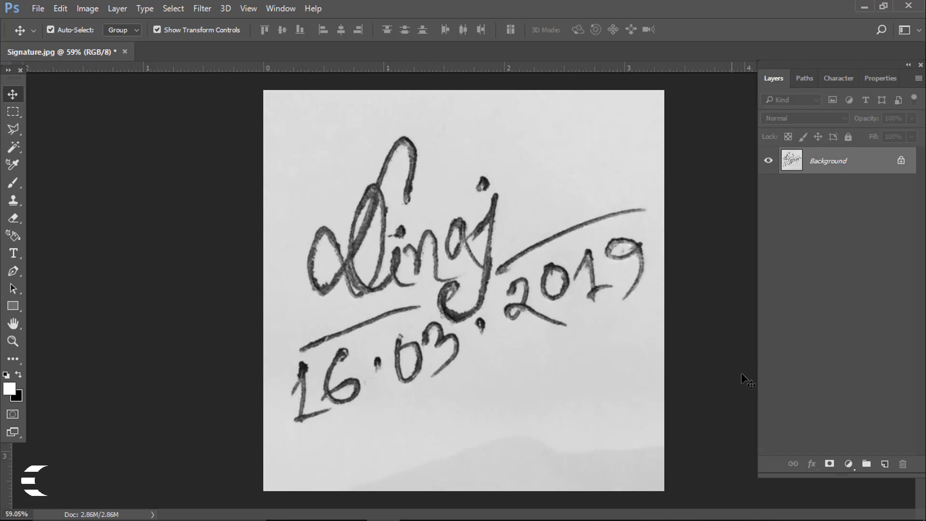
click(849, 464)
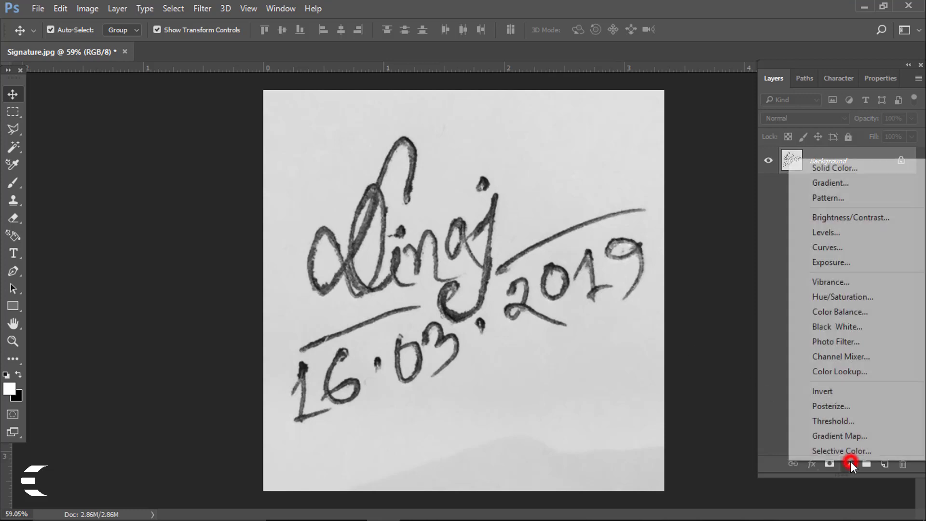
click(854, 234)
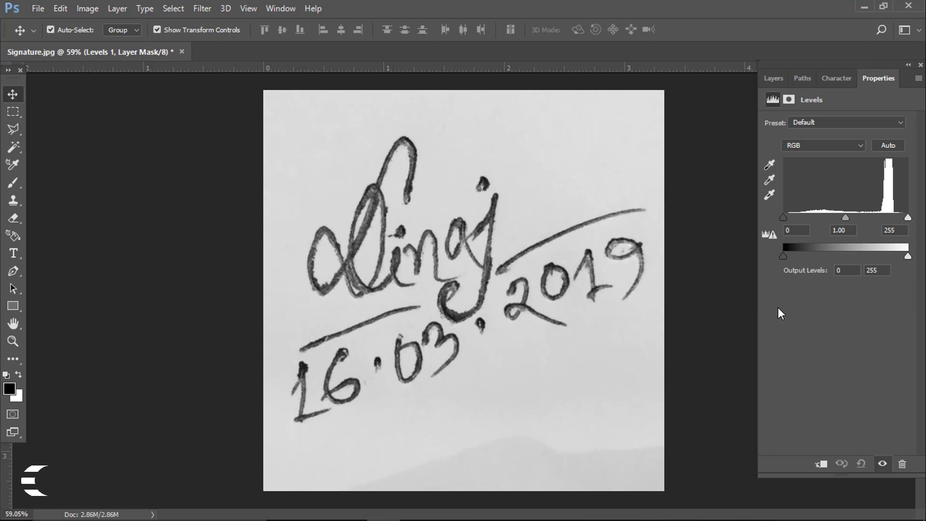
drag(783, 217, 850, 218)
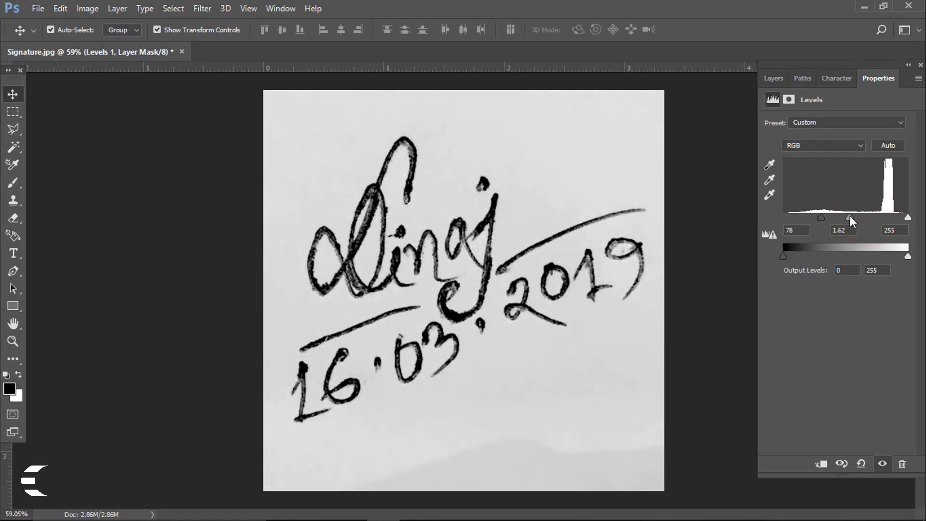
mouse_move(908, 218)
mouse_down()
mouse_move(852, 216)
mouse_move(862, 218)
mouse_up()
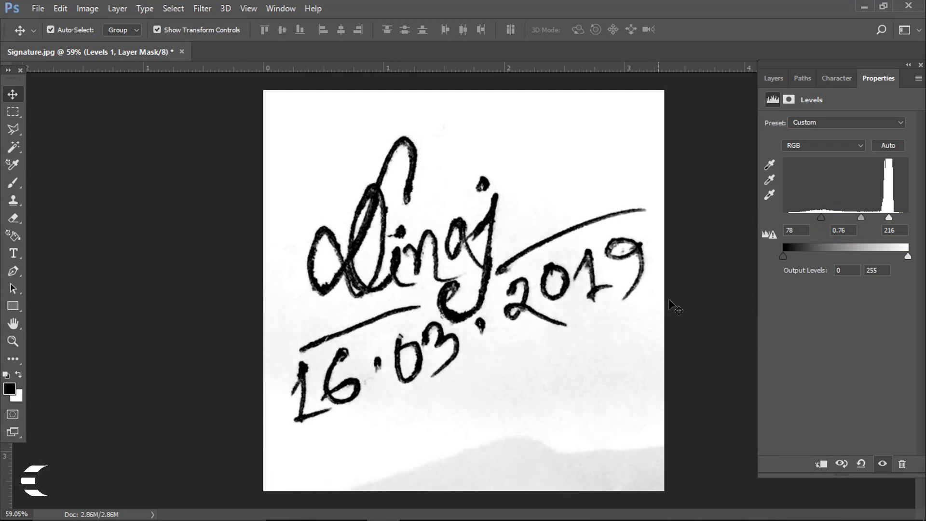
key(ctrl+space)
drag(633, 316, 543, 310)
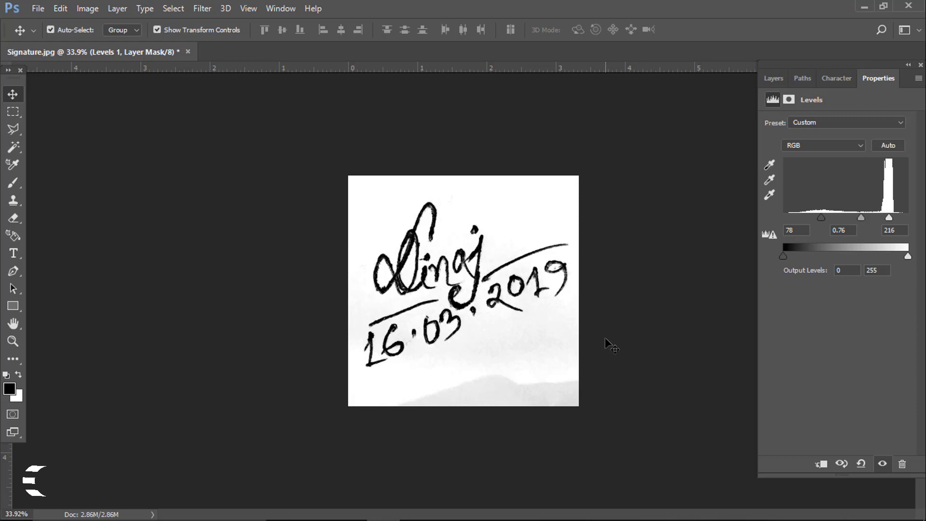
click(717, 484)
Step: Save the image to the Desktop as a JPEG named Signature 2.jpg at Maximum quality, 12, in Baseline ("Standard") format
click(38, 9)
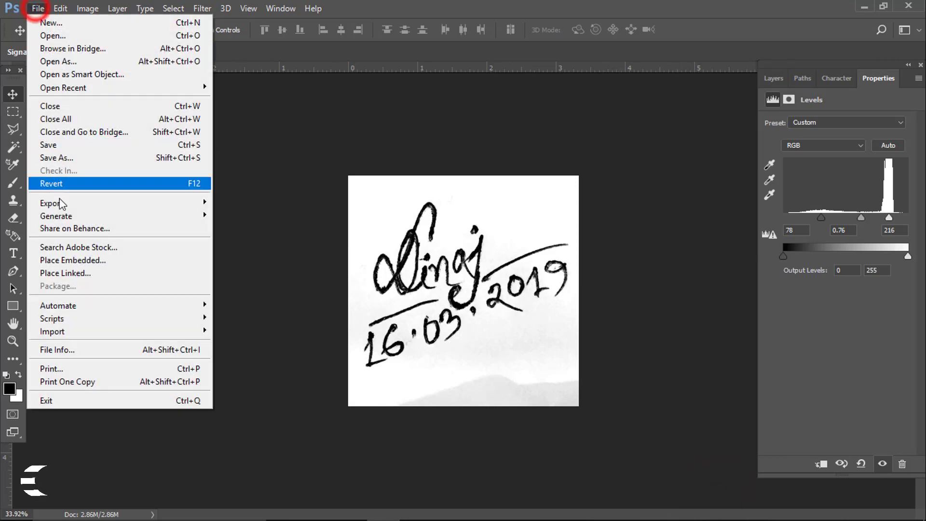
click(83, 144)
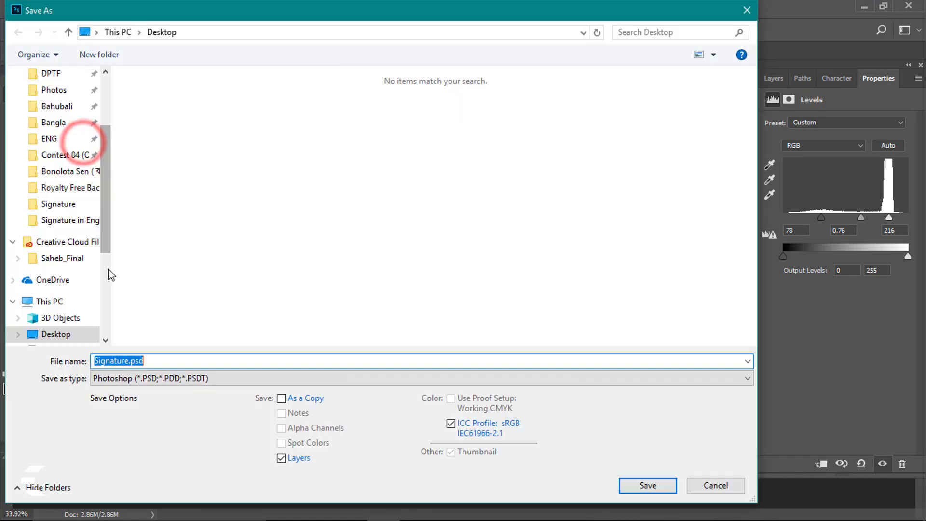
click(258, 380)
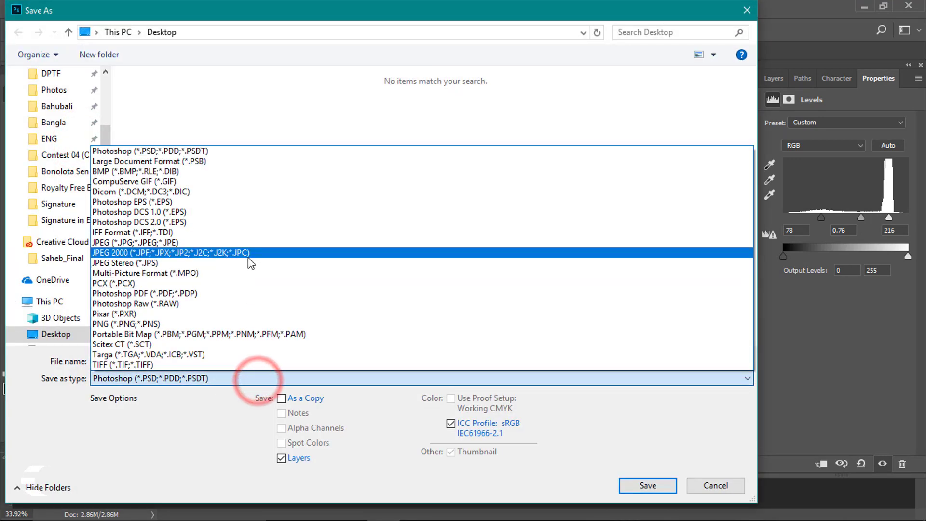
click(259, 243)
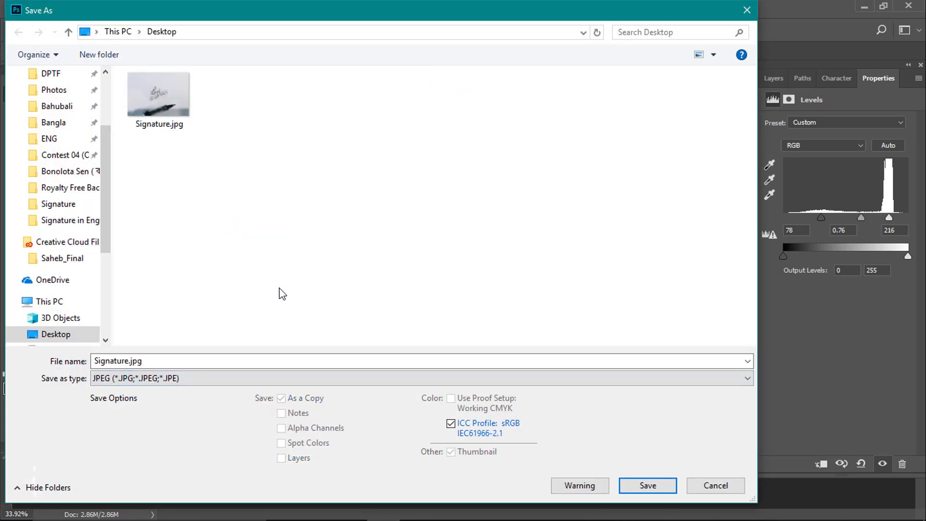
click(159, 103)
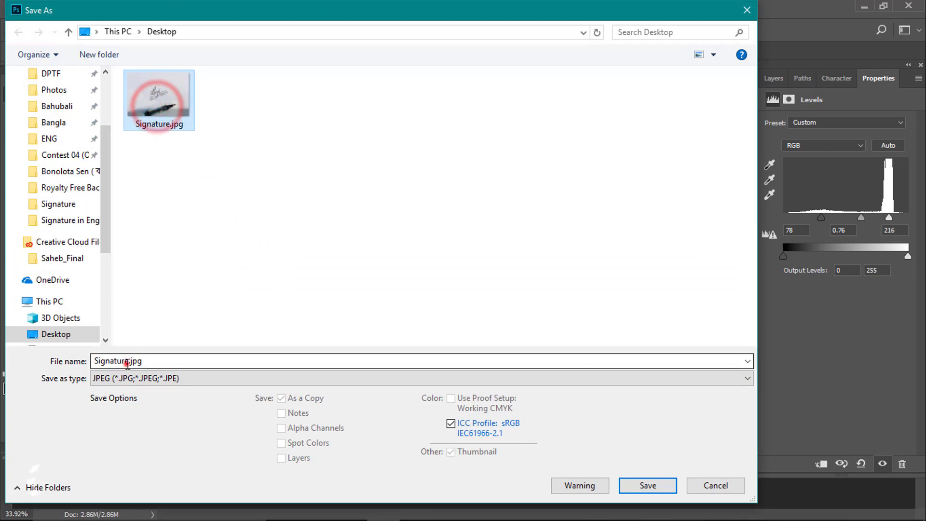
click(127, 363)
text(2)
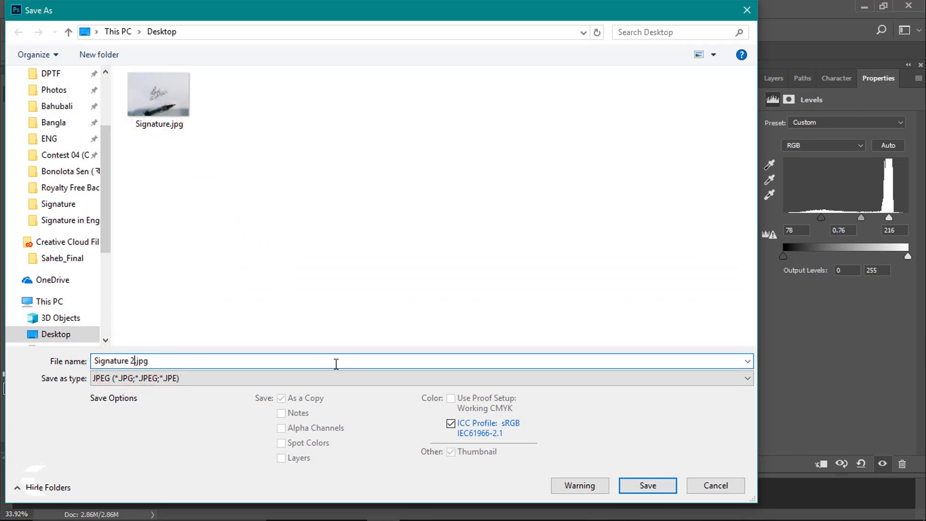
click(648, 486)
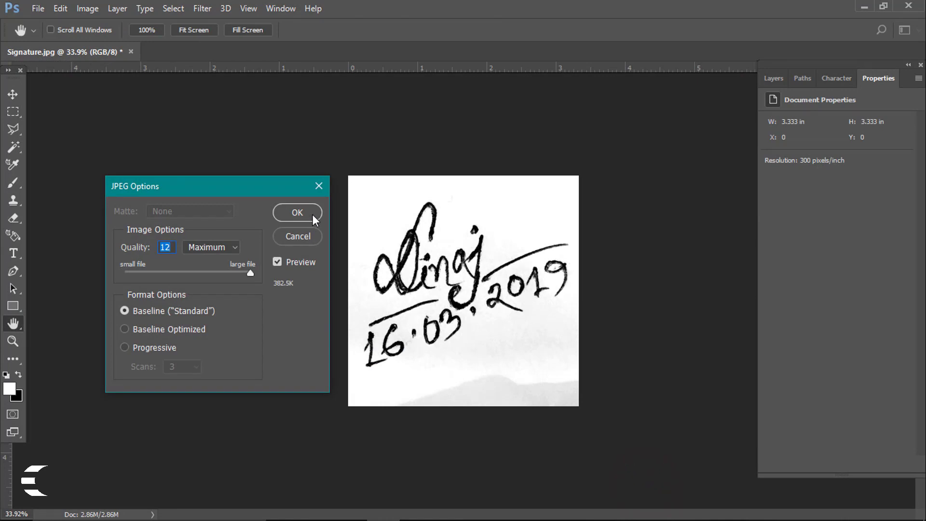
click(312, 214)
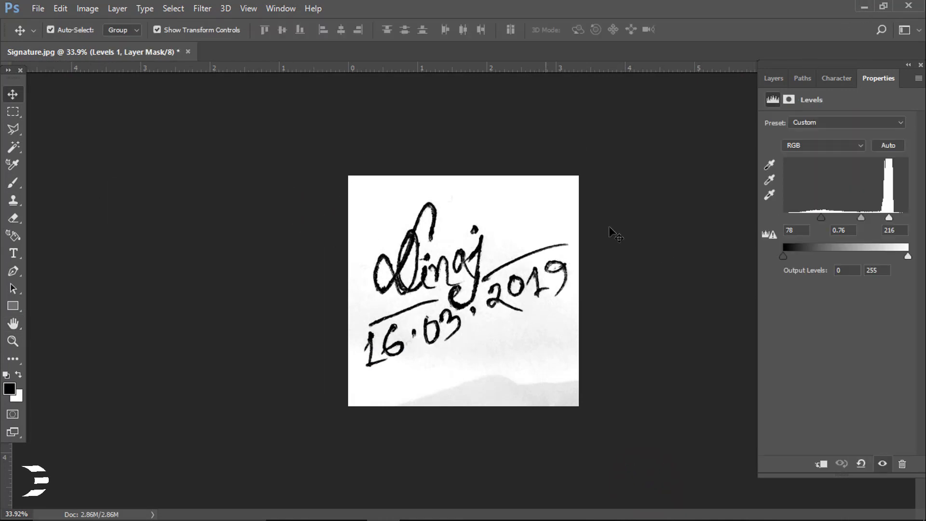
Step: Switch from Photoshop to the desktop and open Signature 2.jpg in Adobe Illustrator
click(864, 7)
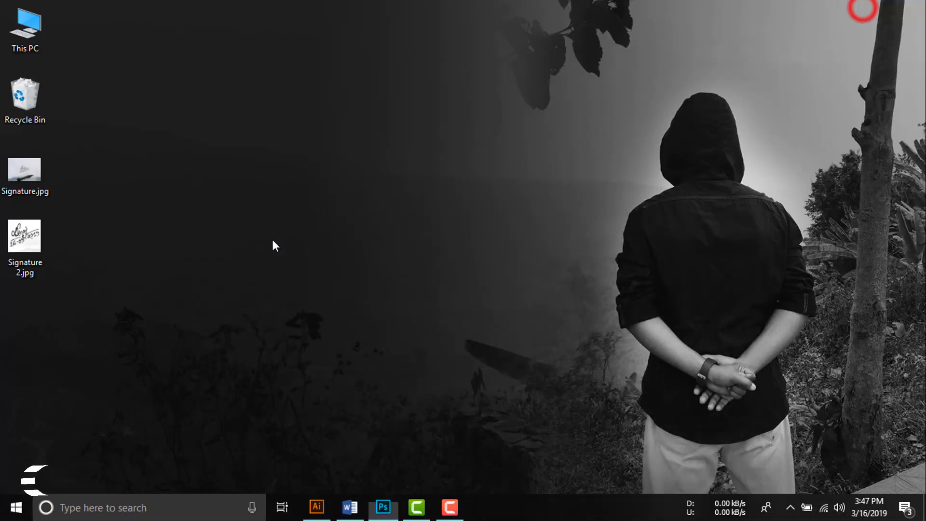
click(340, 447)
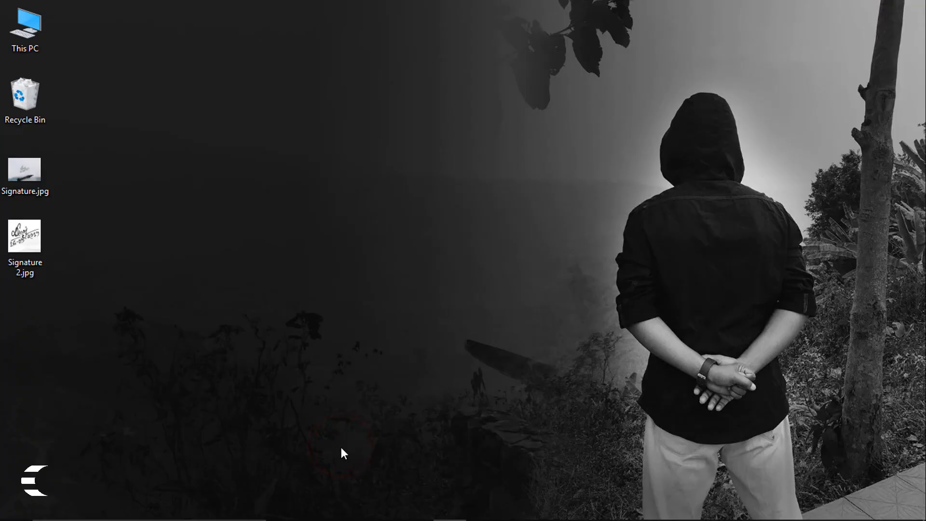
right_click(28, 242)
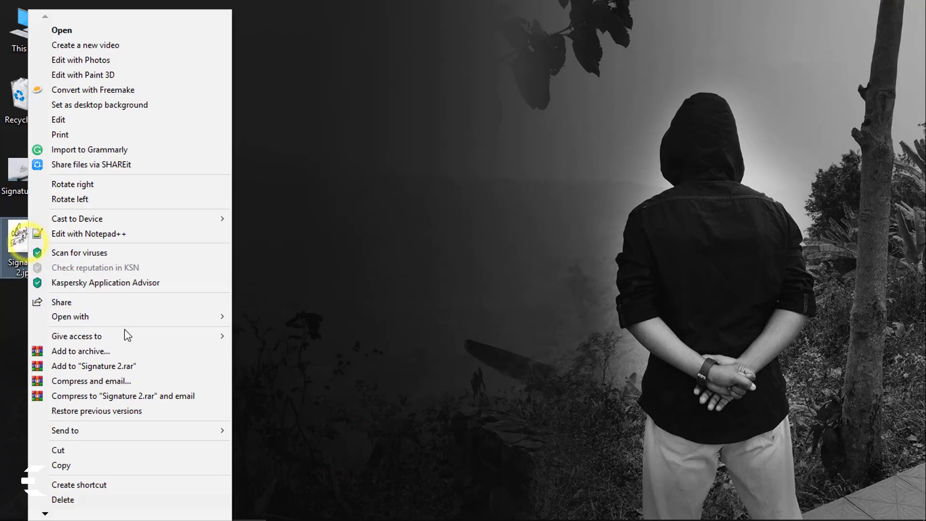
click(193, 321)
click(253, 320)
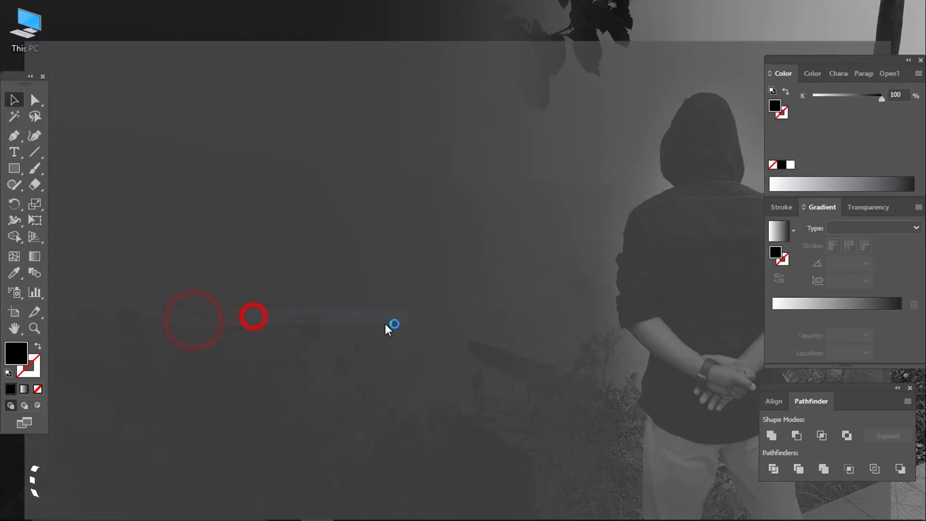
Step: Move the signature image off the artboard into the empty canvas area on its left side
scroll(502, 317, left, 5)
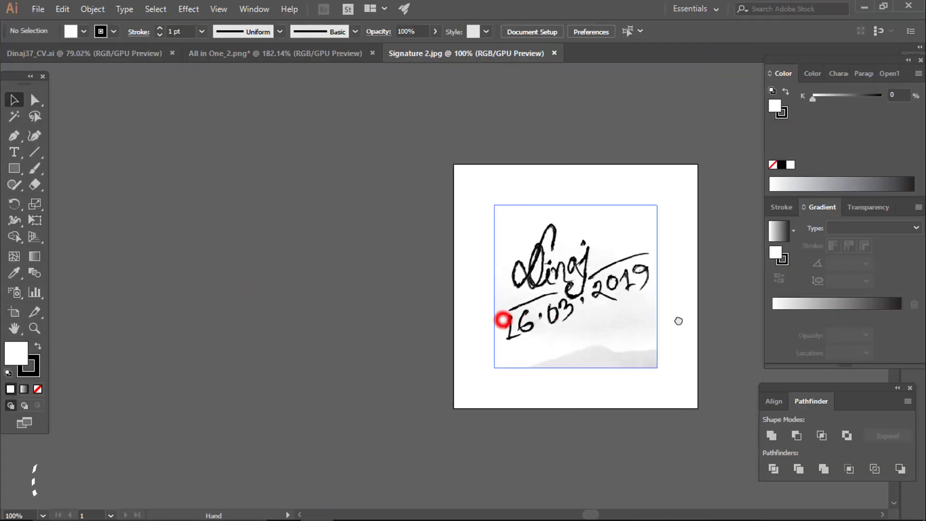
drag(649, 294, 439, 301)
scroll(659, 324, left, 3)
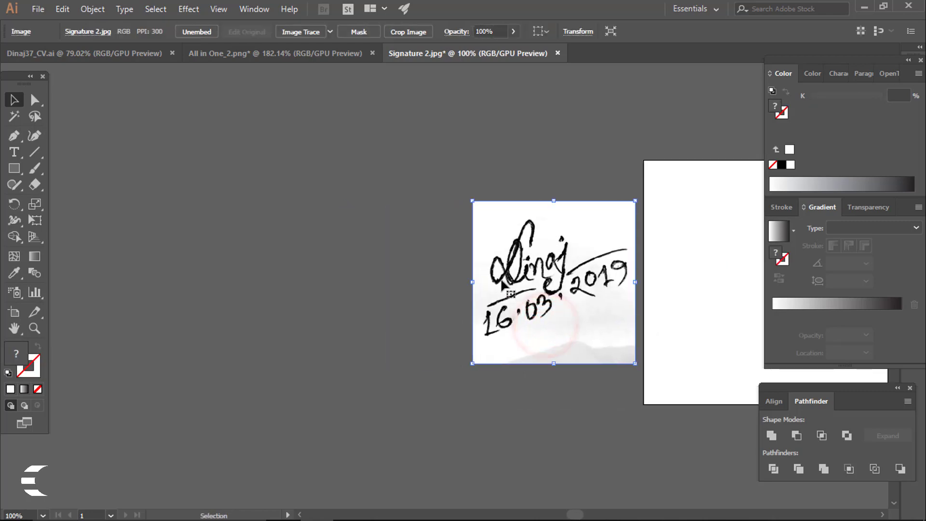
Step: Duplicate the signature image, placing the copy to the left of the original with a small gap between them
drag(579, 271, 714, 348)
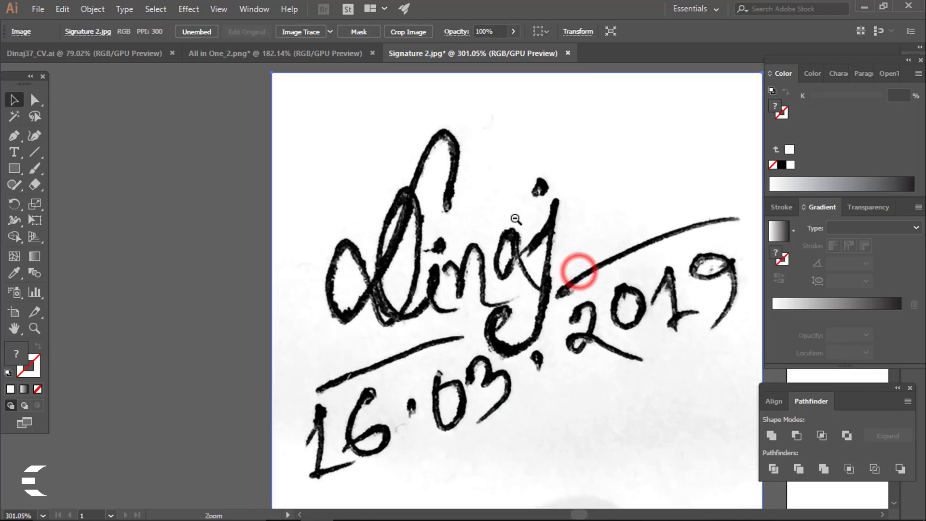
mouse_move(486, 201)
mouse_down()
mouse_move(693, 378)
mouse_move(570, 288)
mouse_move(673, 382)
mouse_move(475, 196)
mouse_move(683, 402)
mouse_move(594, 318)
mouse_up()
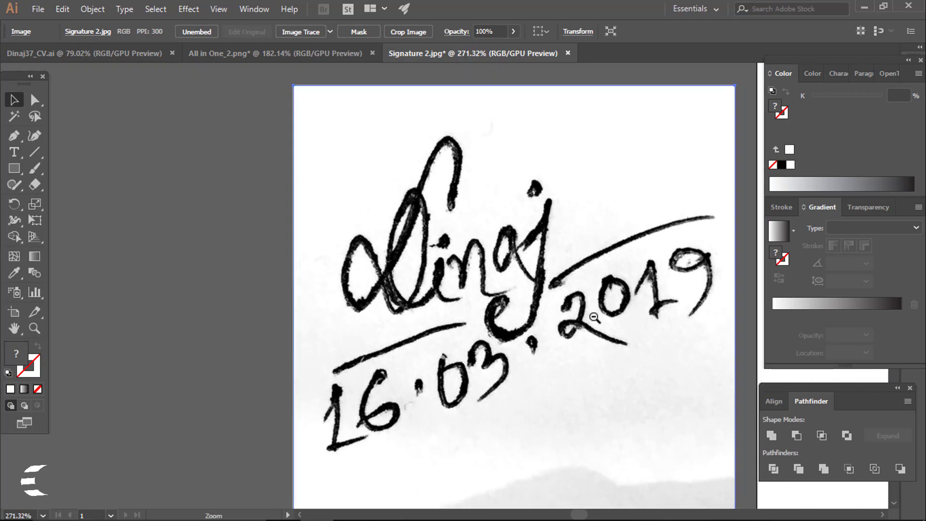
drag(541, 293, 633, 281)
drag(658, 299, 323, 308)
click(453, 146)
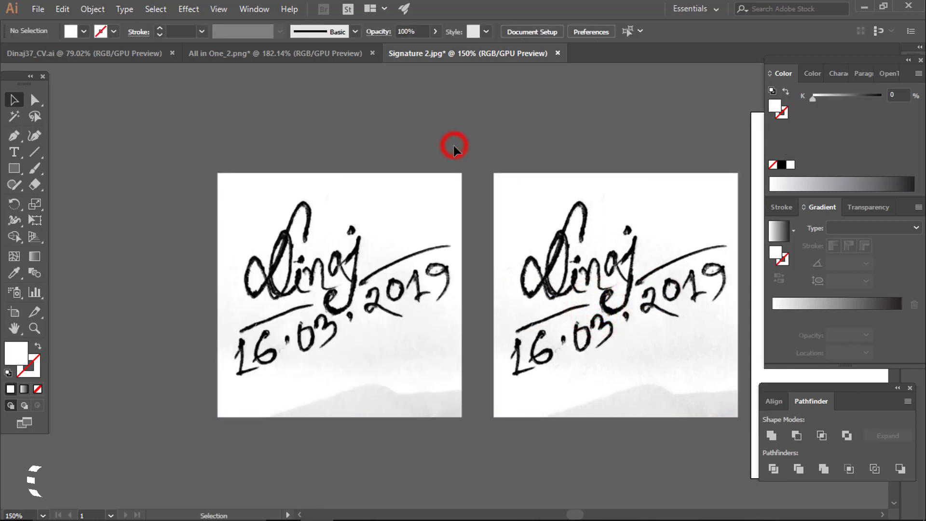
click(355, 128)
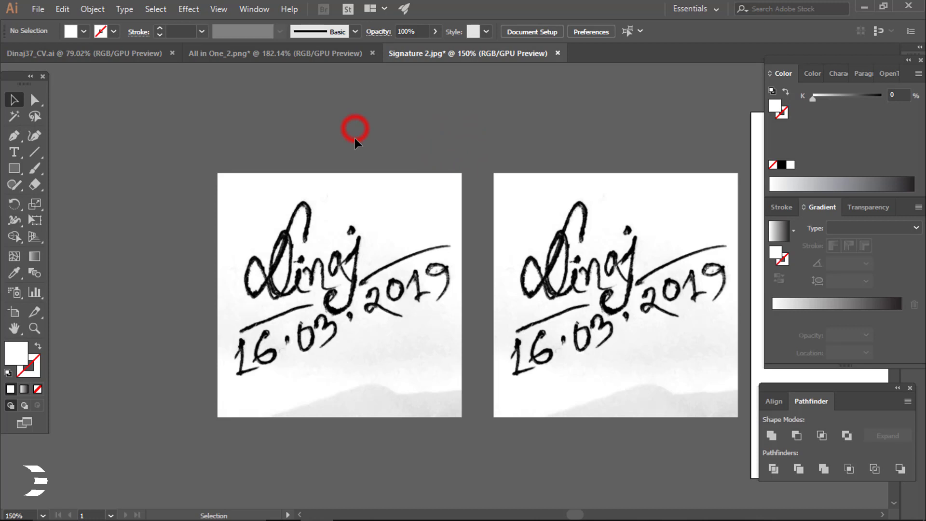
Step: Trace the left signature image with the default Image Trace preset, then expand the tracing and ungroup it into separate shapes
click(376, 208)
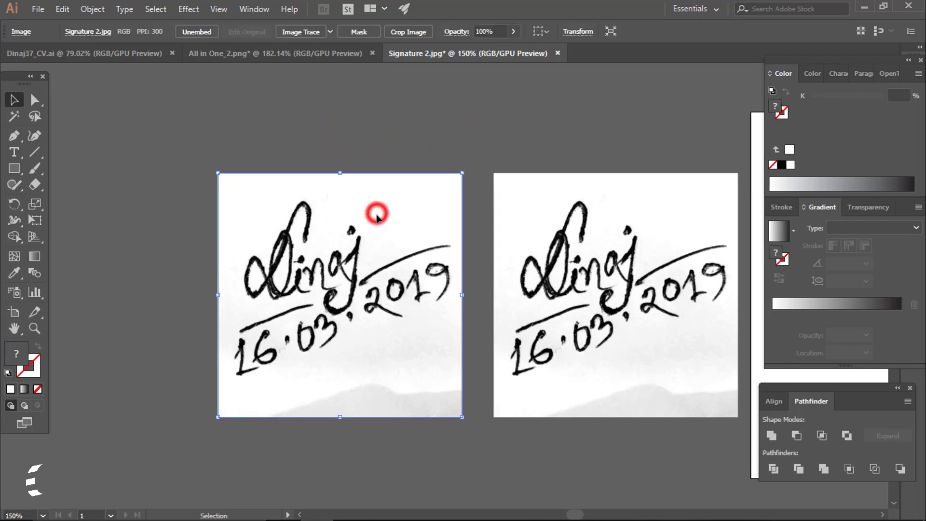
click(300, 34)
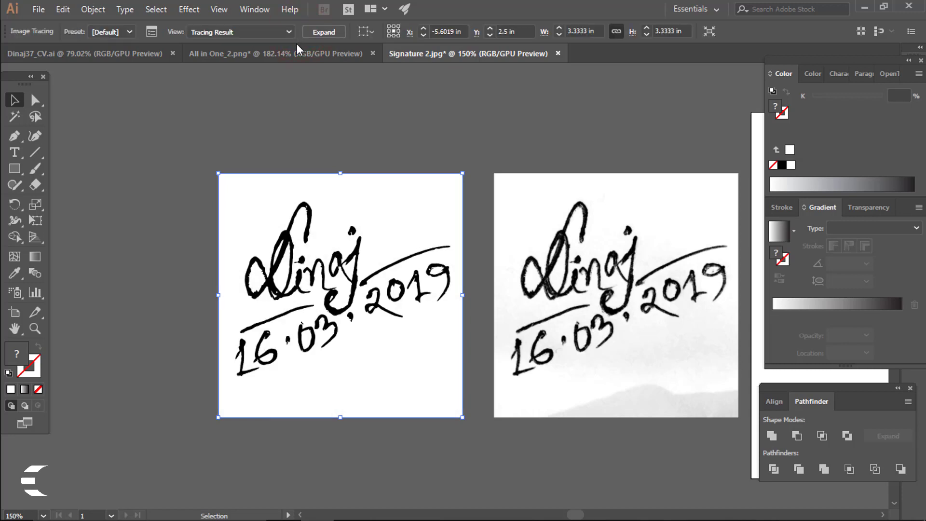
click(340, 35)
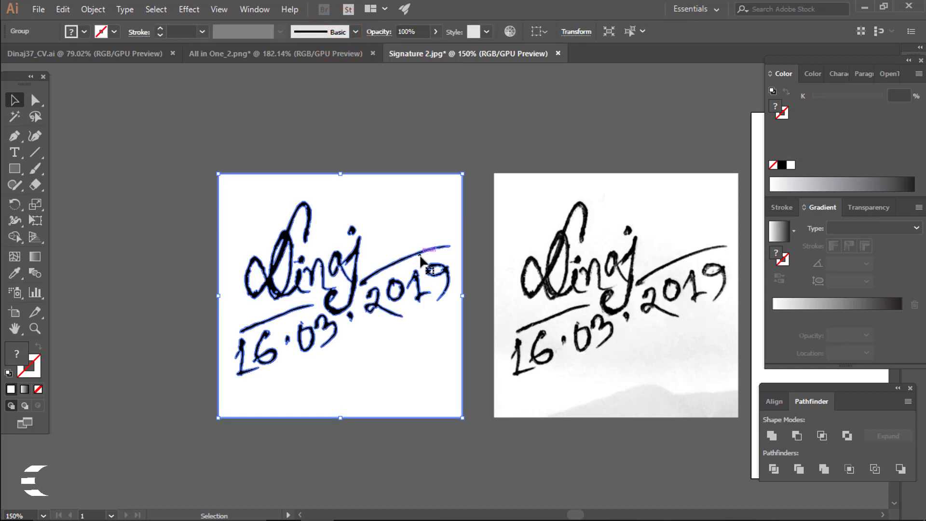
right_click(413, 209)
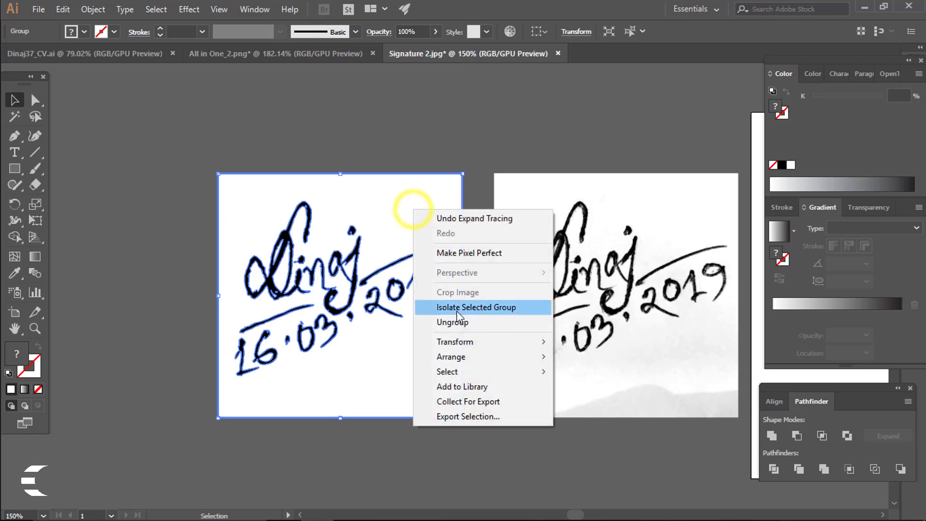
click(488, 323)
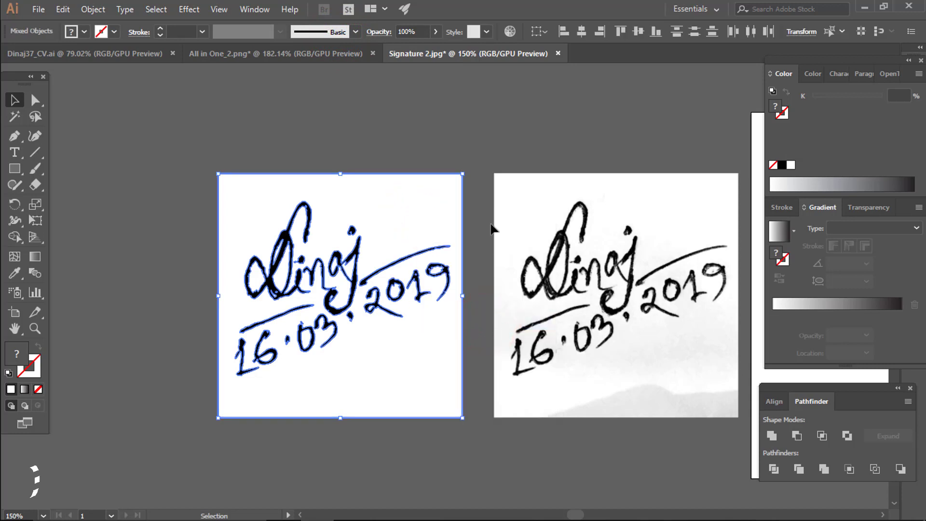
Step: Delete the white background shape surrounding the traced signature and date
drag(466, 217, 446, 199)
click(453, 187)
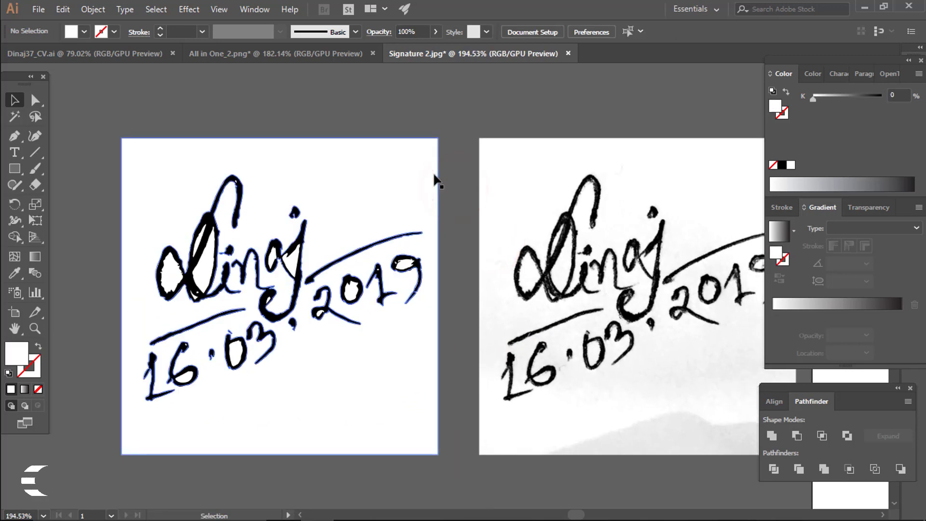
click(433, 176)
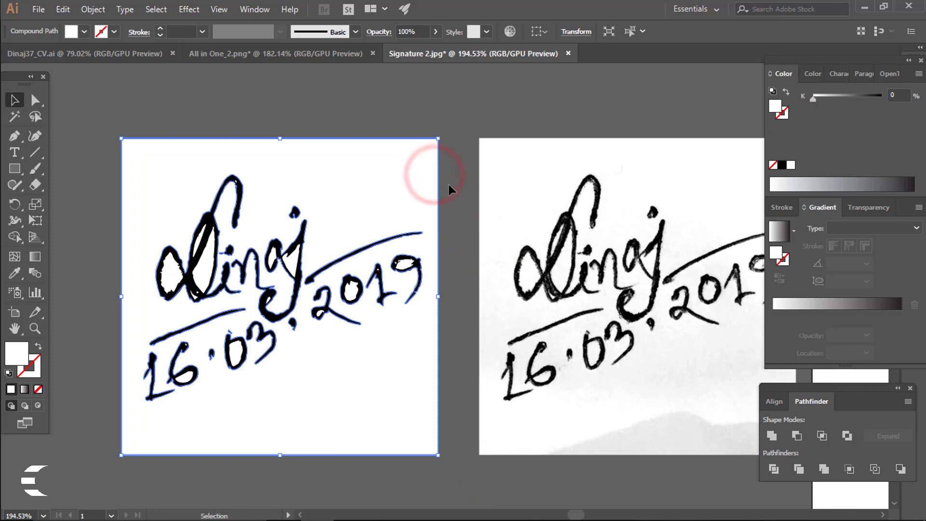
key(Delete)
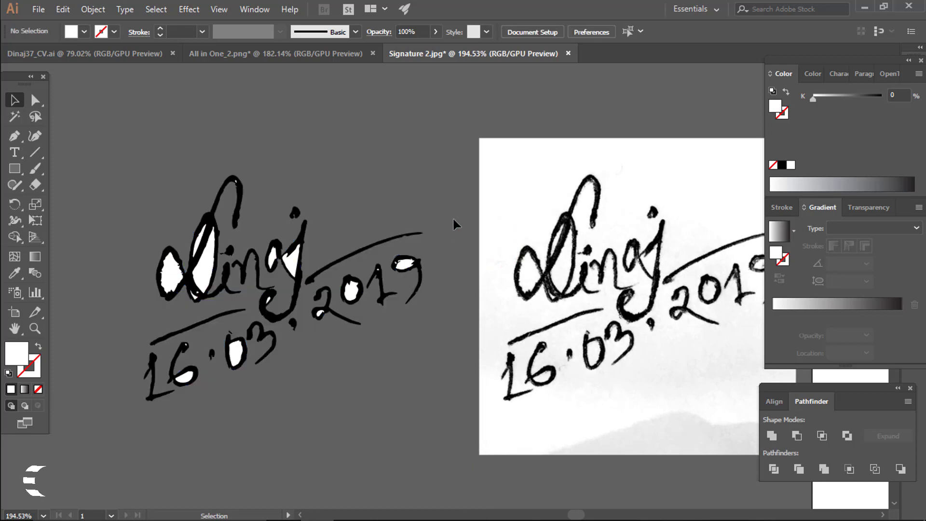
Step: Delete the white shapes enclosed in the letter loops of the traced signature name
drag(154, 250, 197, 285)
click(175, 283)
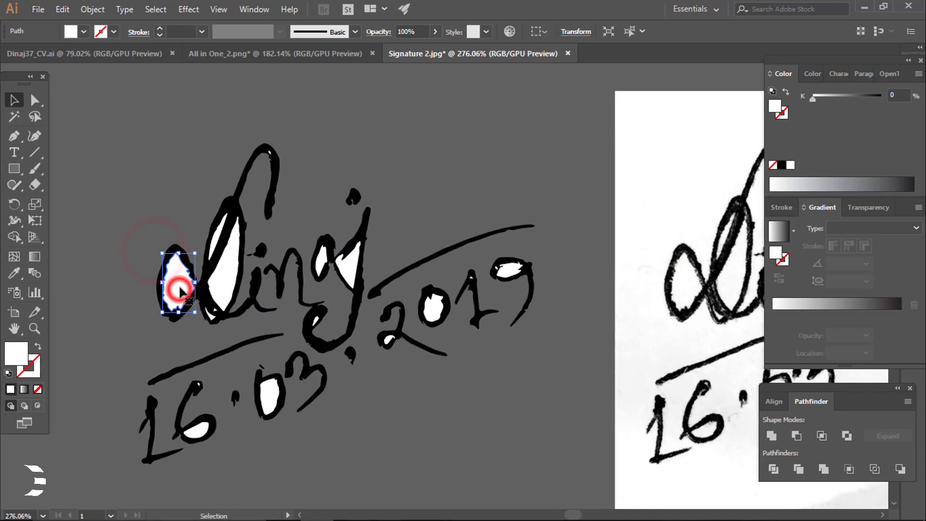
key(Delete)
click(227, 273)
key(Delete)
click(217, 233)
key(Delete)
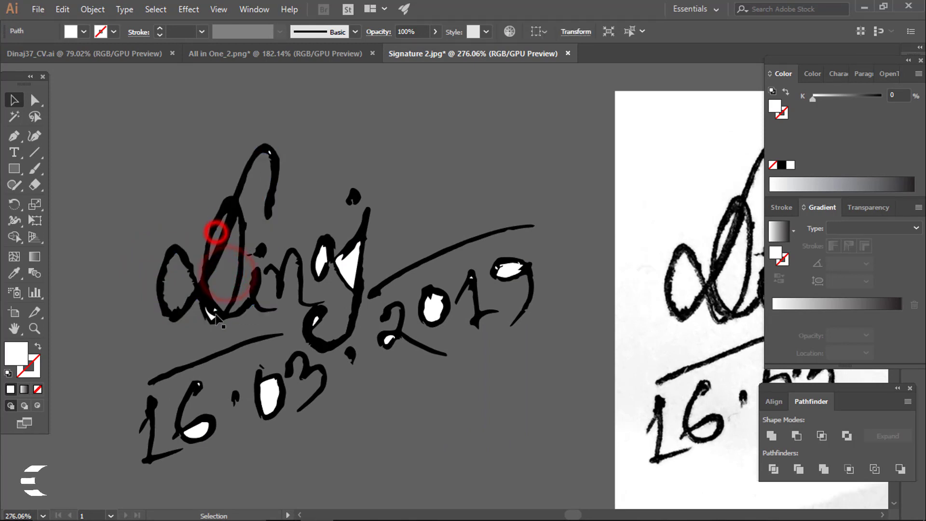
click(212, 317)
key(Delete)
click(319, 263)
key(Delete)
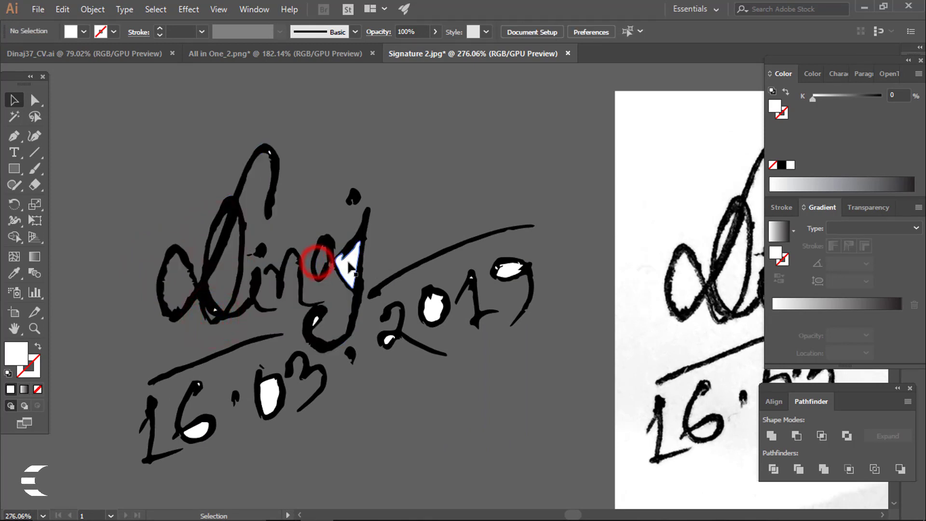
click(349, 263)
key(Delete)
click(314, 322)
key(Delete)
Step: Delete the white shapes enclosed in the 6, both zeros, the 2 and the 9 of the traced date
click(207, 426)
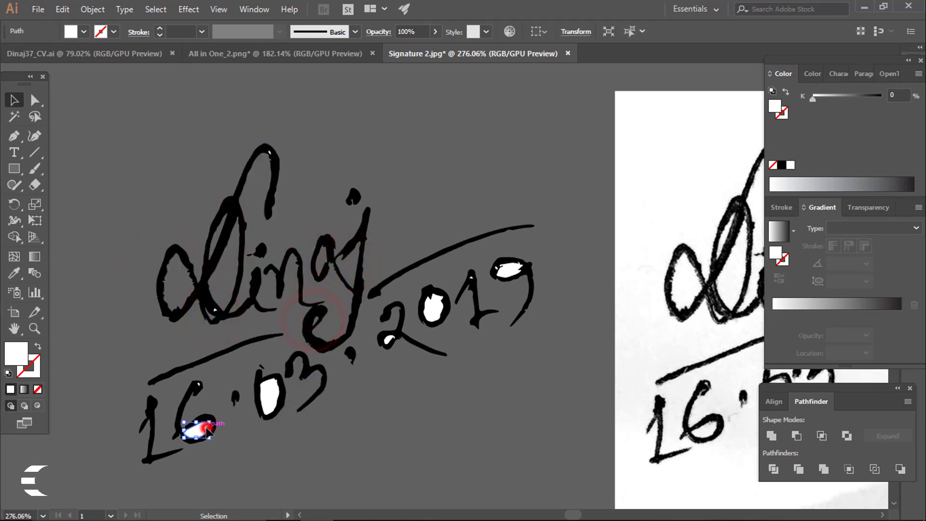
key(Delete)
click(268, 398)
key(Delete)
click(388, 341)
key(Delete)
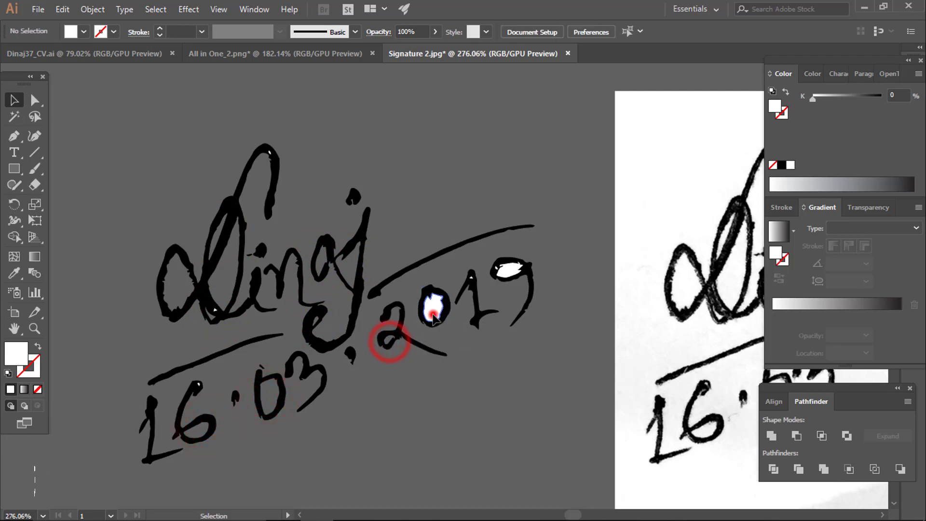
click(432, 309)
key(Delete)
click(507, 269)
key(Delete)
click(552, 360)
scroll(552, 359, down, 1)
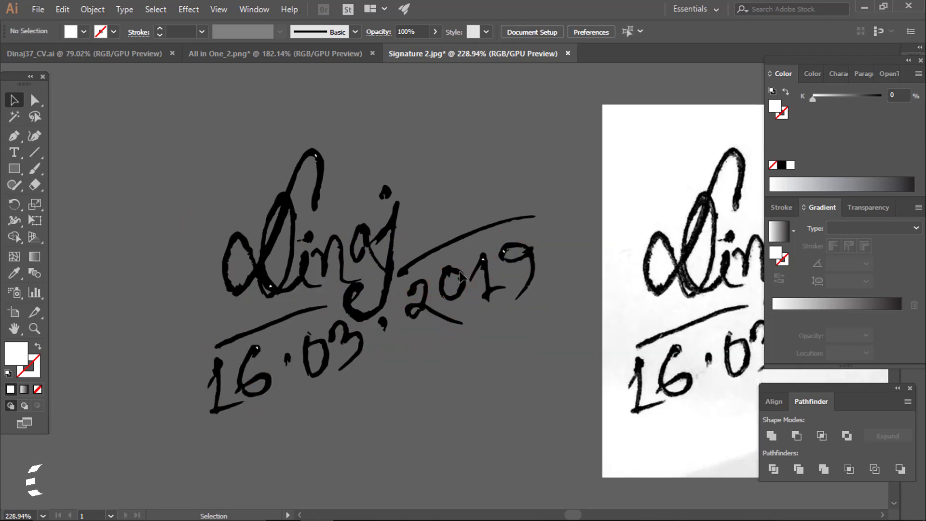
Step: Try to merge the traced signature and date shapes with Pathfinder Unite
click(316, 155)
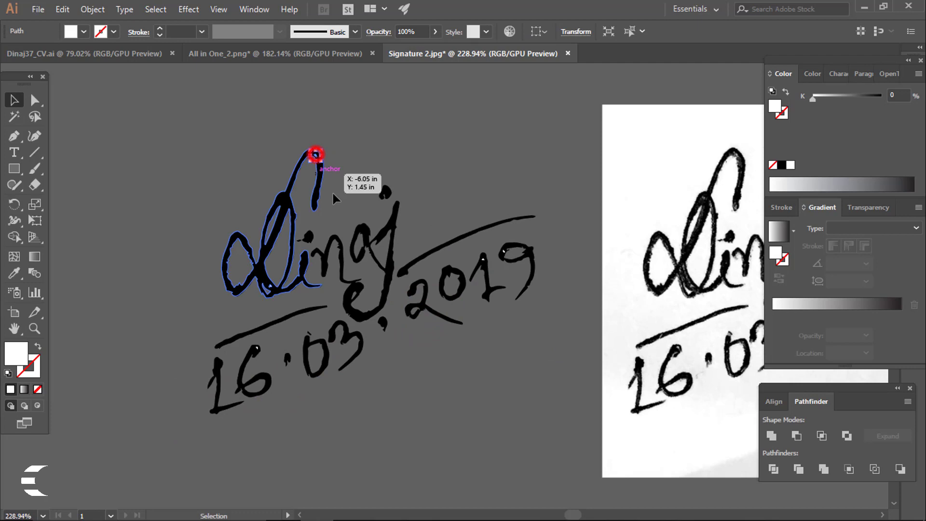
click(390, 161)
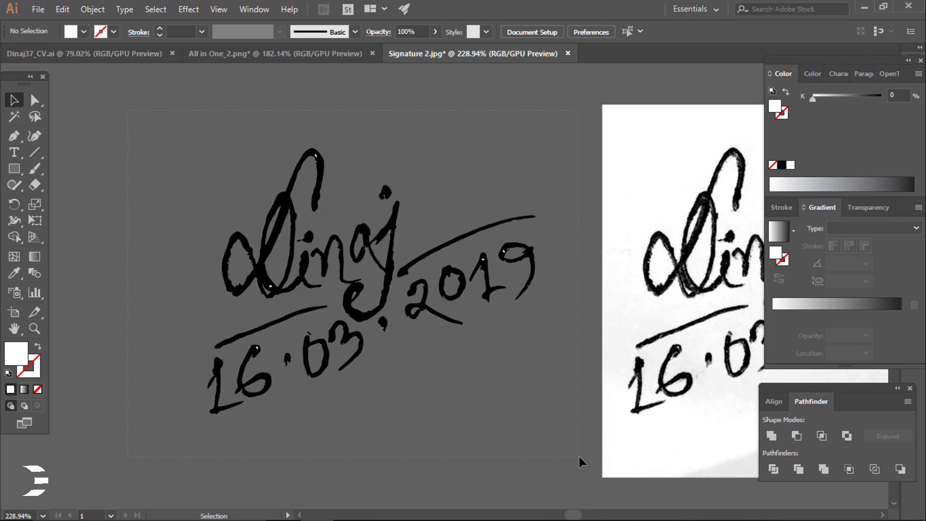
key(ctrl+a)
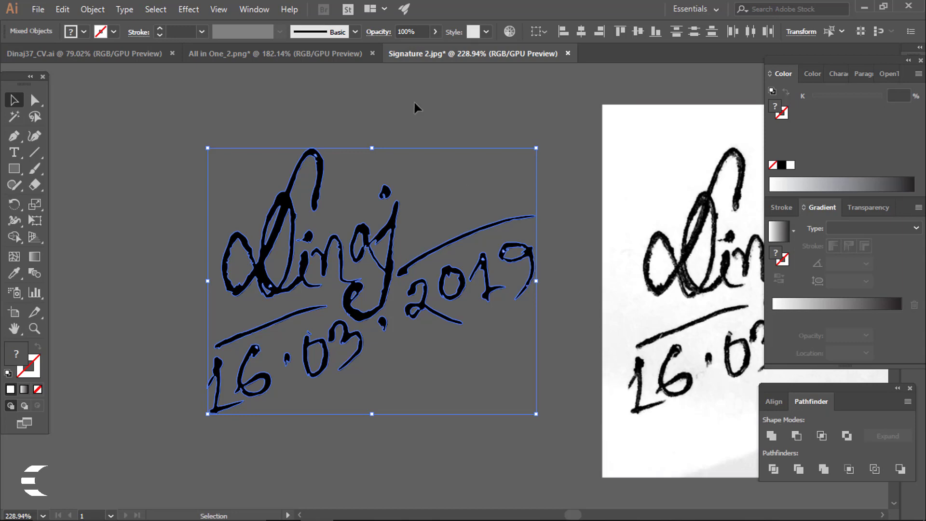
click(262, 9)
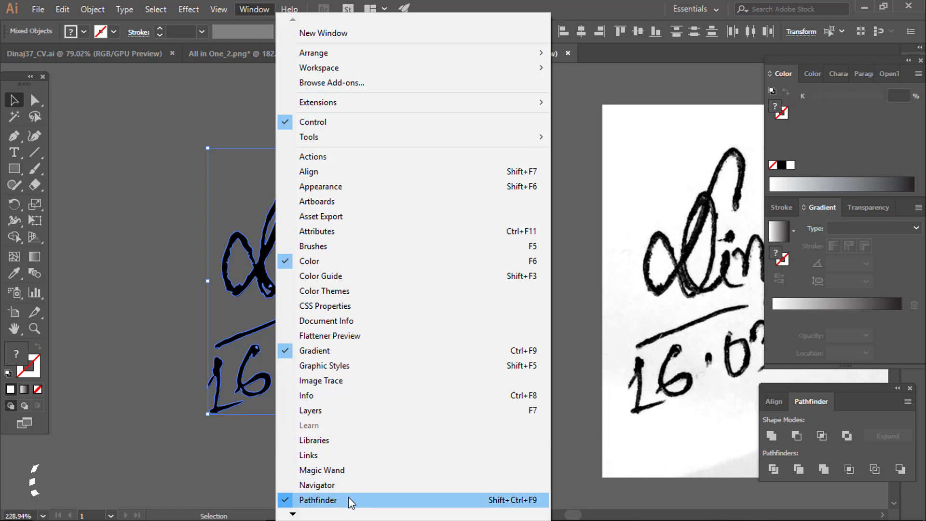
click(262, 458)
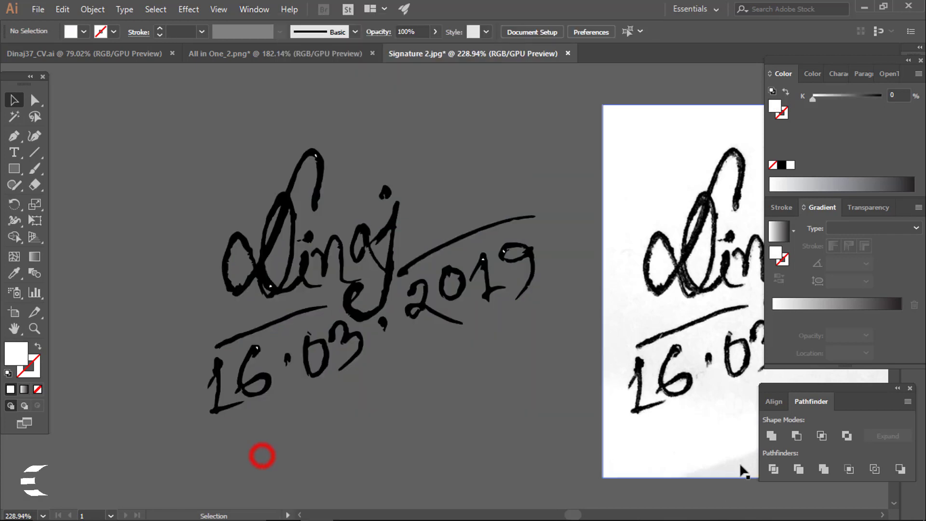
click(771, 437)
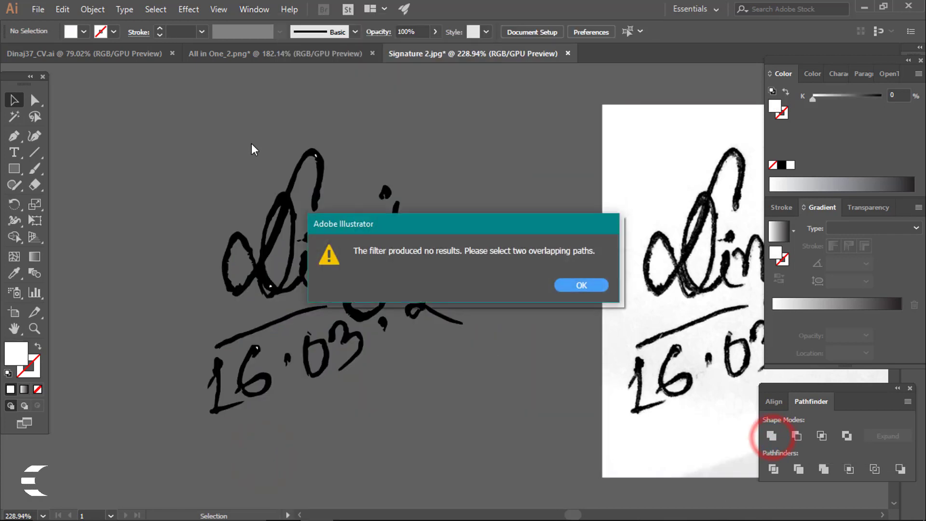
click(581, 285)
Step: Unite all the traced signature and date shapes with Pathfinder and set the fill of the united artwork to black, 000000
drag(145, 145, 567, 413)
click(772, 436)
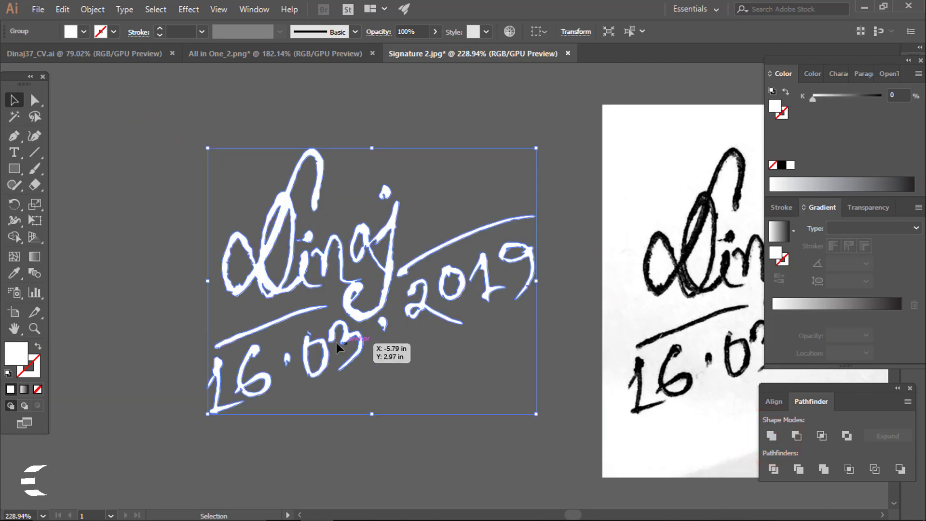
double_click(20, 353)
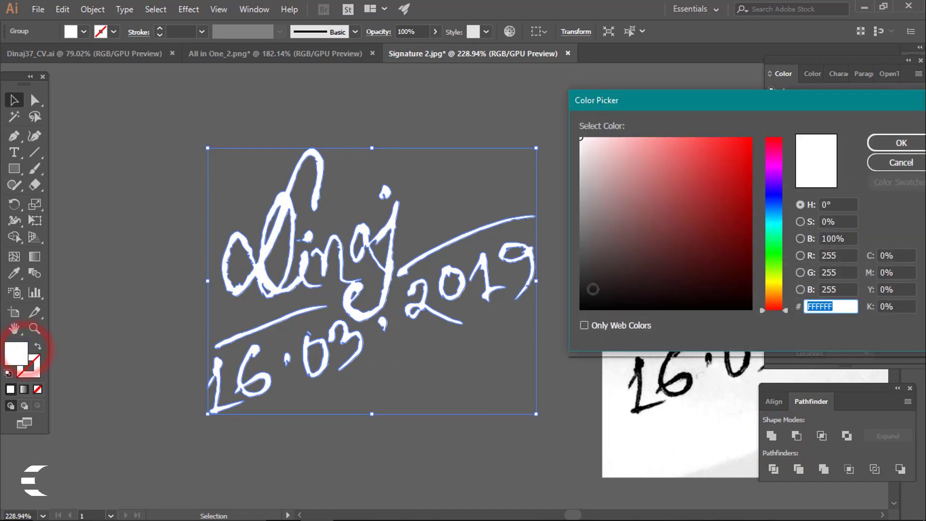
drag(602, 302, 562, 323)
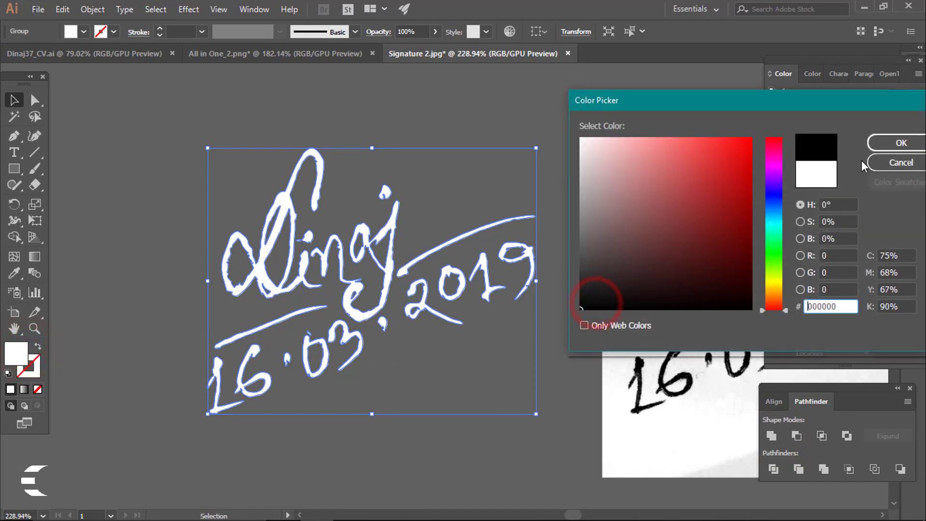
click(900, 143)
click(554, 380)
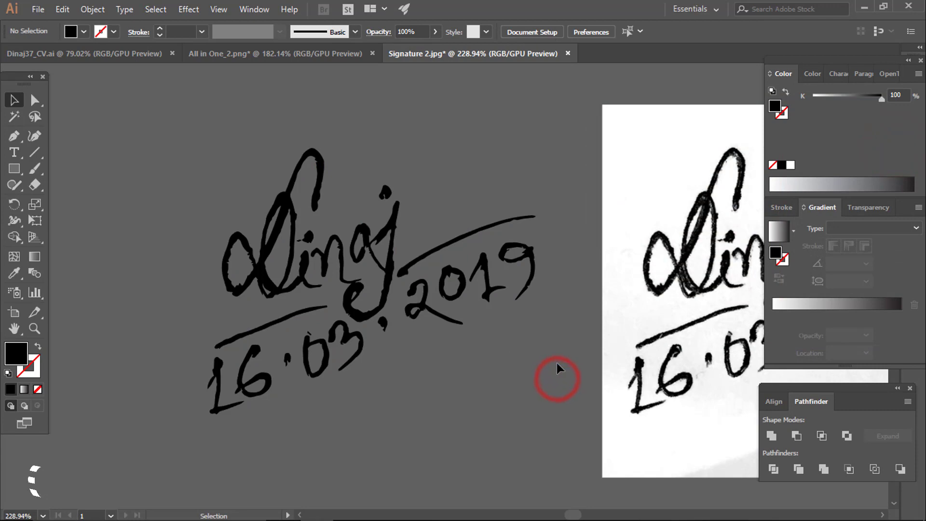
drag(587, 366, 493, 323)
drag(560, 347, 442, 360)
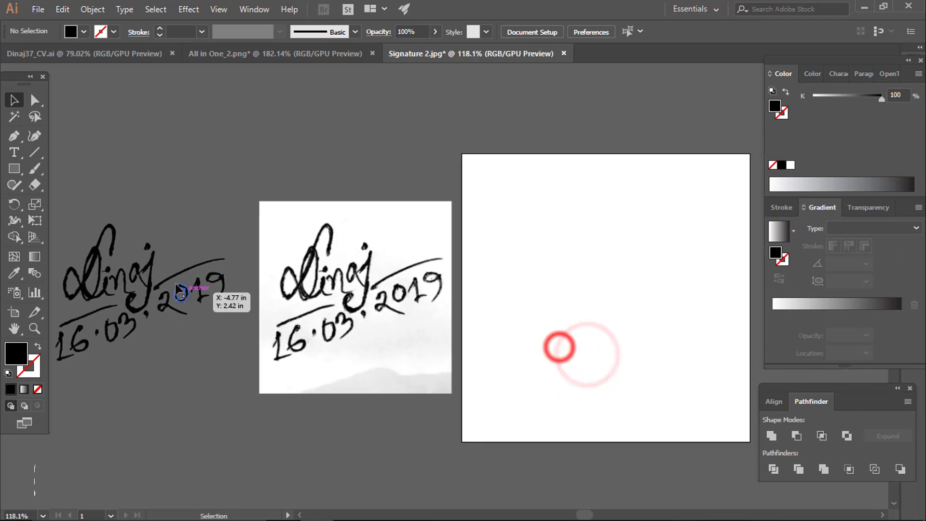
Step: Move the black vector signature with its date onto the white artboard beside the photo
mouse_move(171, 270)
mouse_down()
mouse_move(183, 263)
mouse_move(627, 299)
mouse_move(625, 270)
mouse_up()
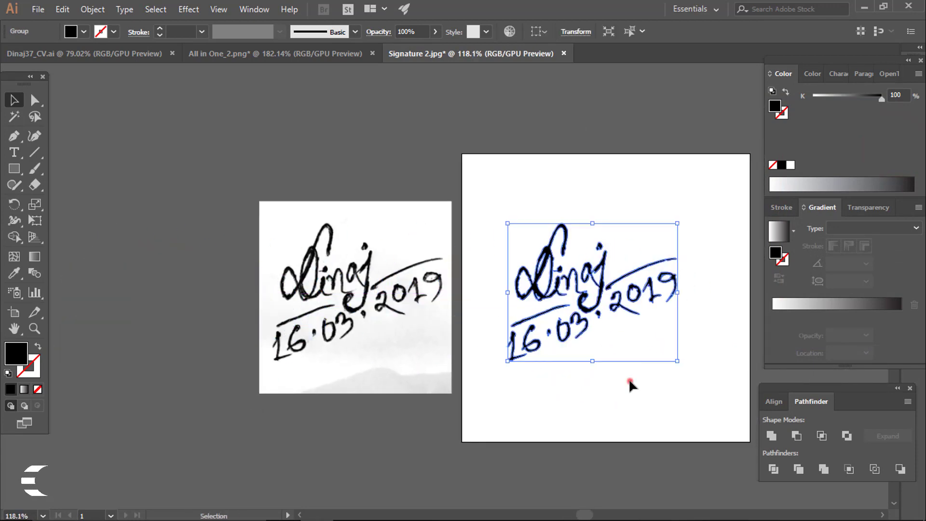
click(629, 382)
Step: Examine the edges of the photographed and traced letters up close for jagged spots
click(509, 246)
click(275, 266)
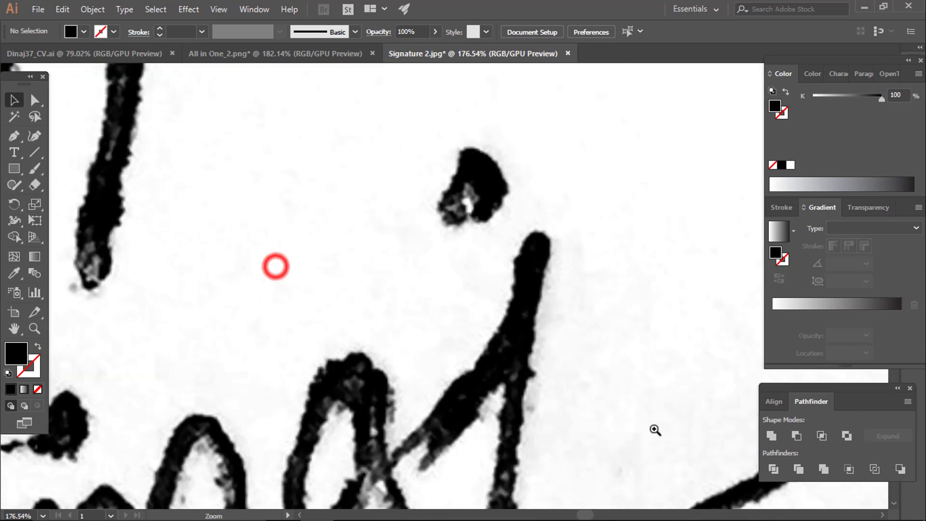
mouse_move(576, 348)
mouse_down()
mouse_move(250, 256)
mouse_move(13, 143)
mouse_up()
mouse_move(466, 282)
mouse_down()
mouse_move(363, 345)
mouse_move(376, 358)
mouse_up()
drag(333, 155, 606, 420)
drag(344, 256, 531, 402)
mouse_move(533, 403)
mouse_down()
mouse_move(380, 291)
mouse_move(606, 430)
mouse_move(514, 341)
mouse_move(576, 382)
mouse_up()
drag(577, 384, 518, 160)
drag(574, 284, 299, 142)
drag(517, 299, 457, 273)
drag(525, 332, 539, 427)
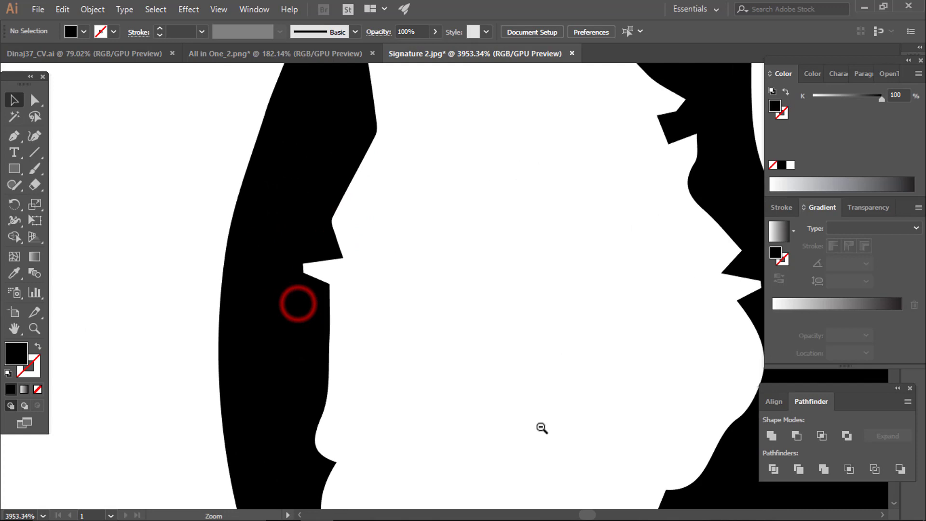
click(287, 261)
key(v)
click(355, 253)
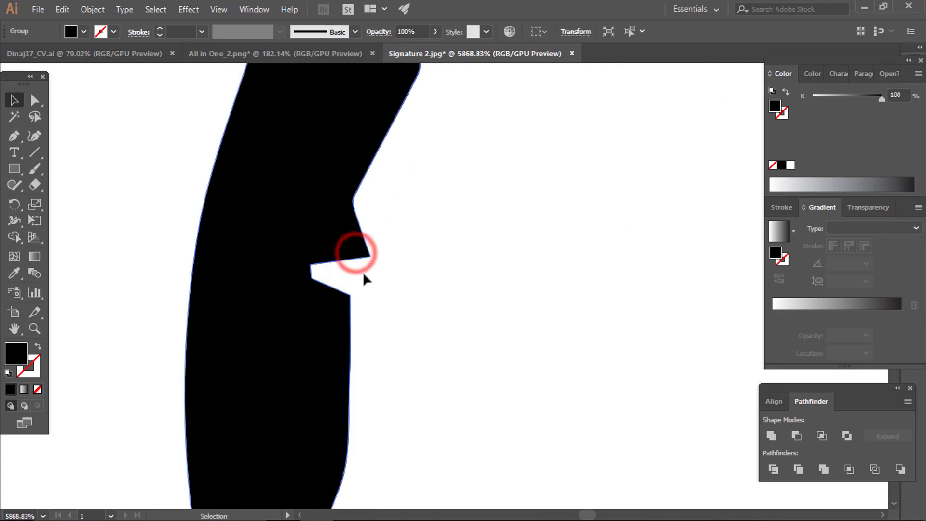
click(108, 229)
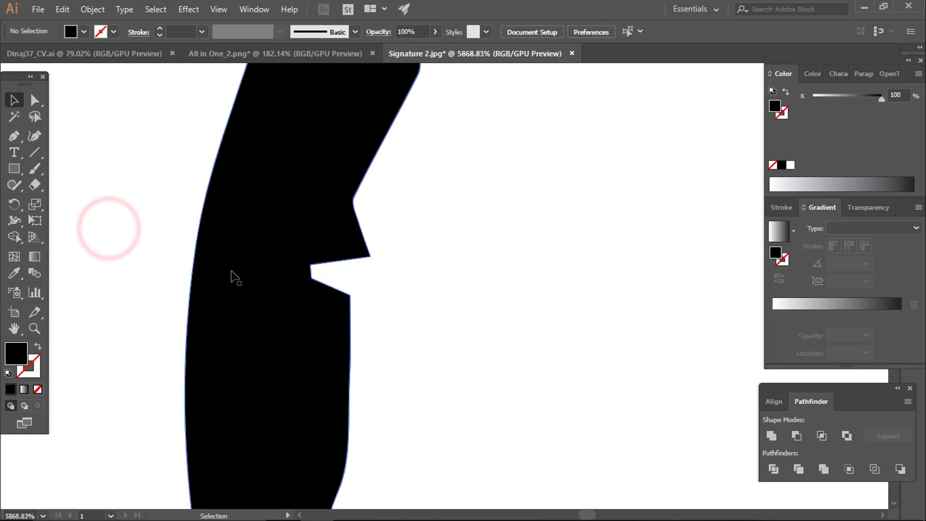
click(232, 271)
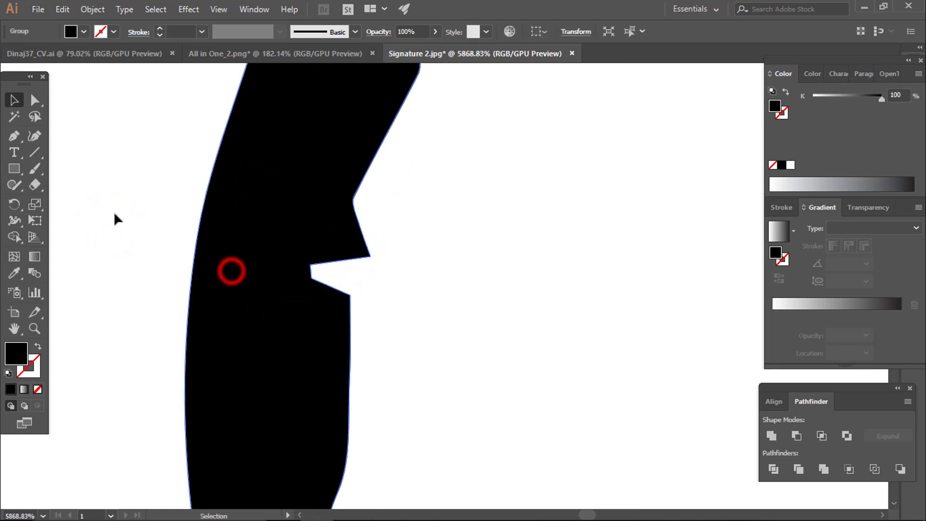
click(13, 138)
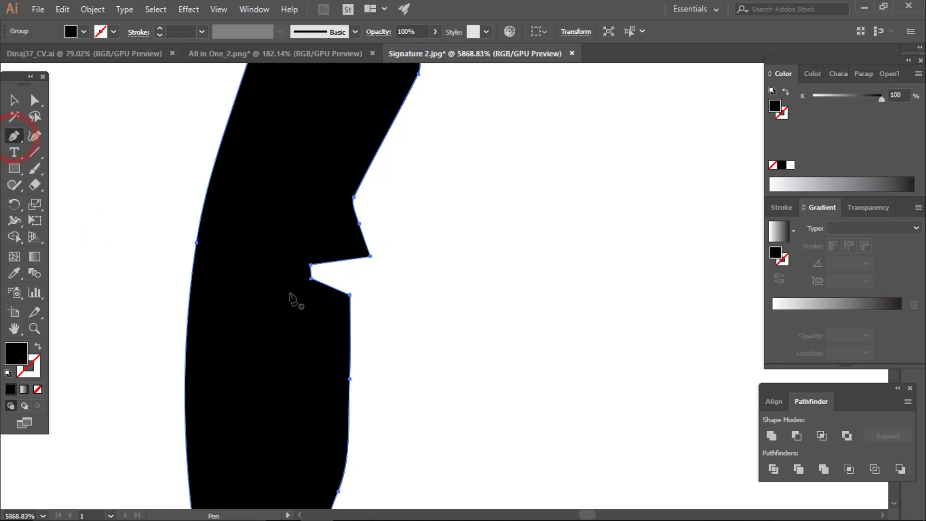
click(15, 100)
click(141, 188)
click(228, 255)
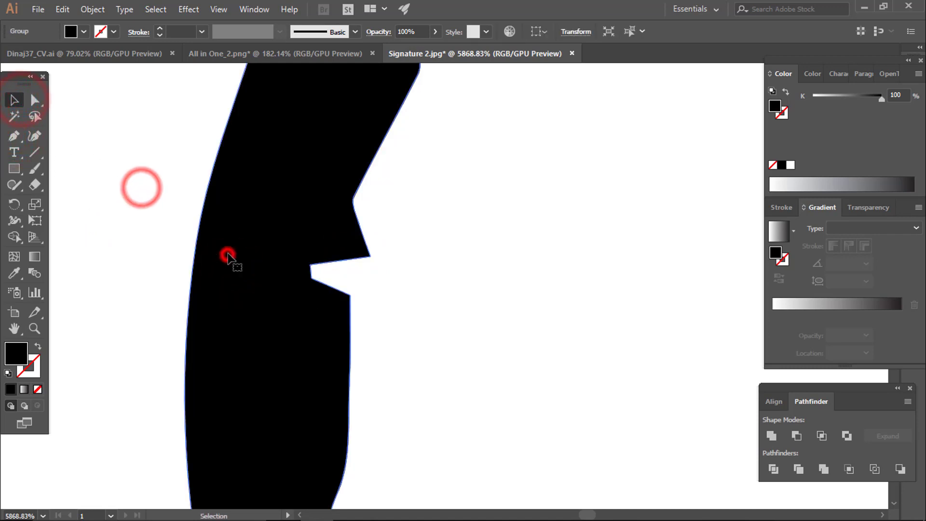
click(97, 215)
Step: Draw a closed black Pen patch over the white notch on the inner edge of the first letter's loop
click(13, 135)
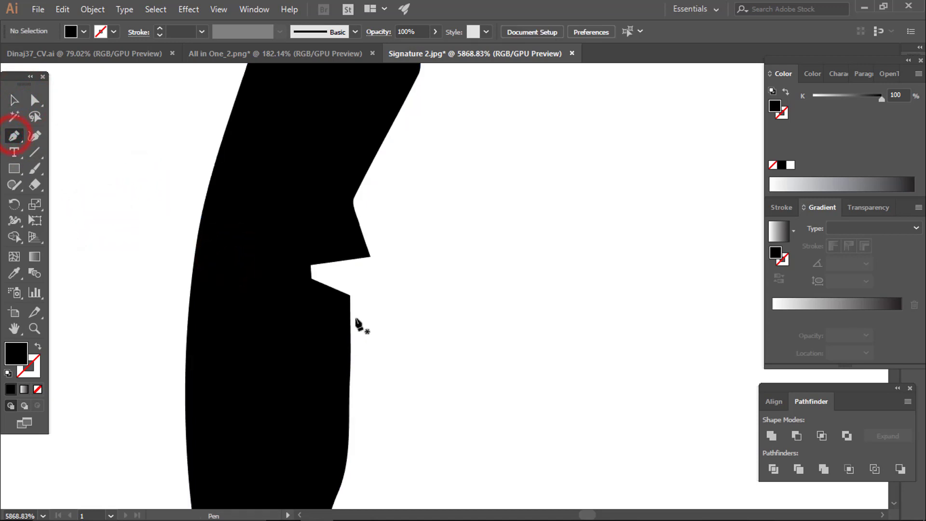
click(351, 295)
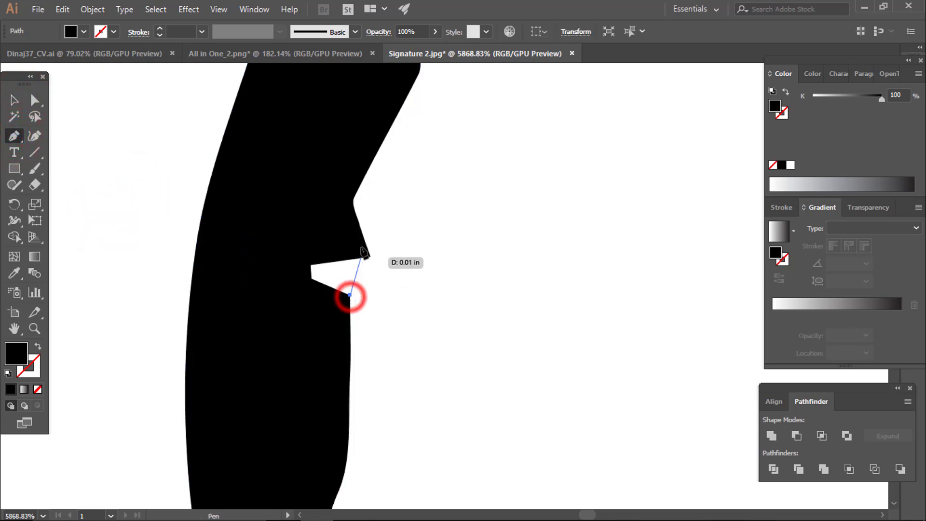
click(354, 198)
click(286, 225)
click(257, 272)
click(333, 335)
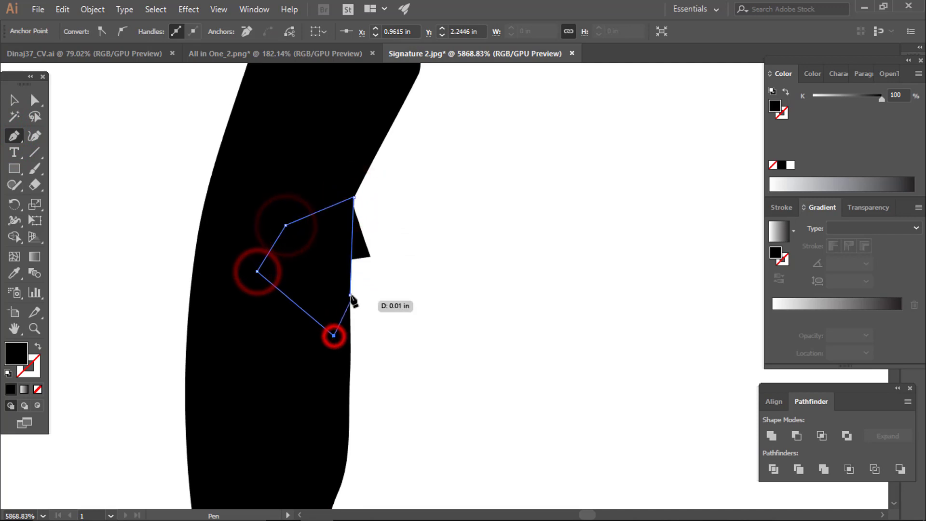
click(351, 295)
Step: Pull the protruding spike beside the patched notch into the stroke with the Curvature tool to smooth the inner edge
click(14, 100)
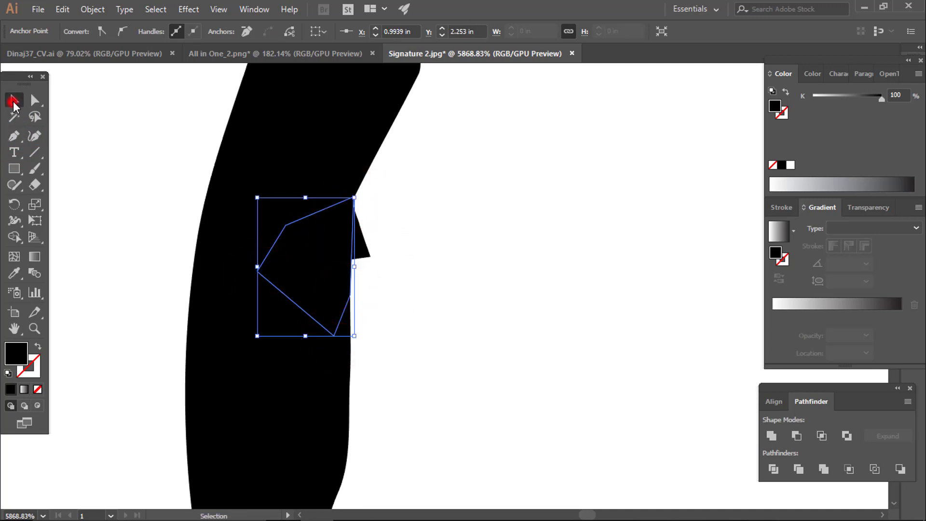
click(35, 136)
click(357, 250)
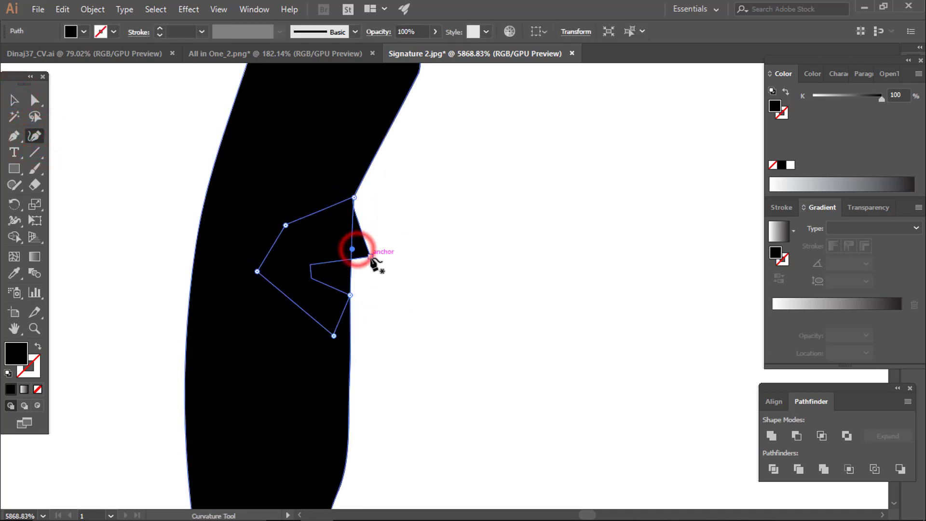
click(370, 251)
drag(370, 252, 347, 222)
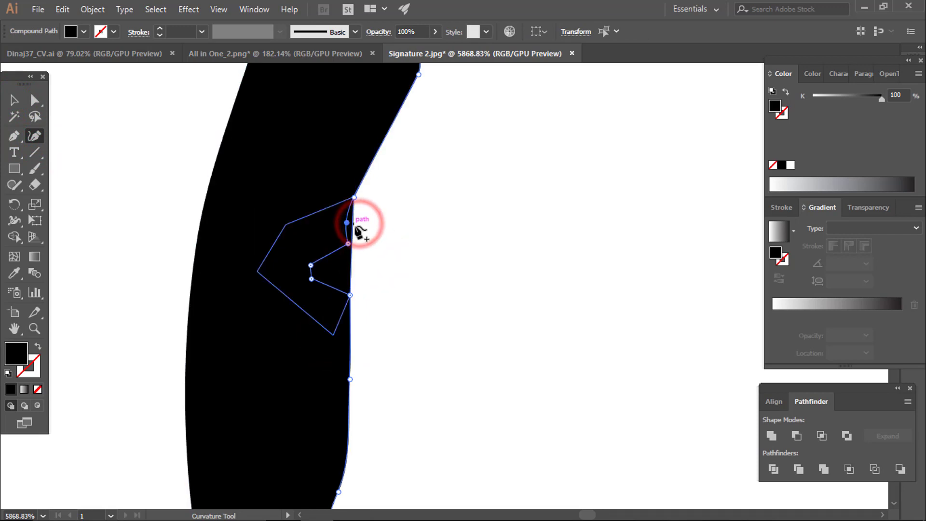
click(14, 100)
click(128, 153)
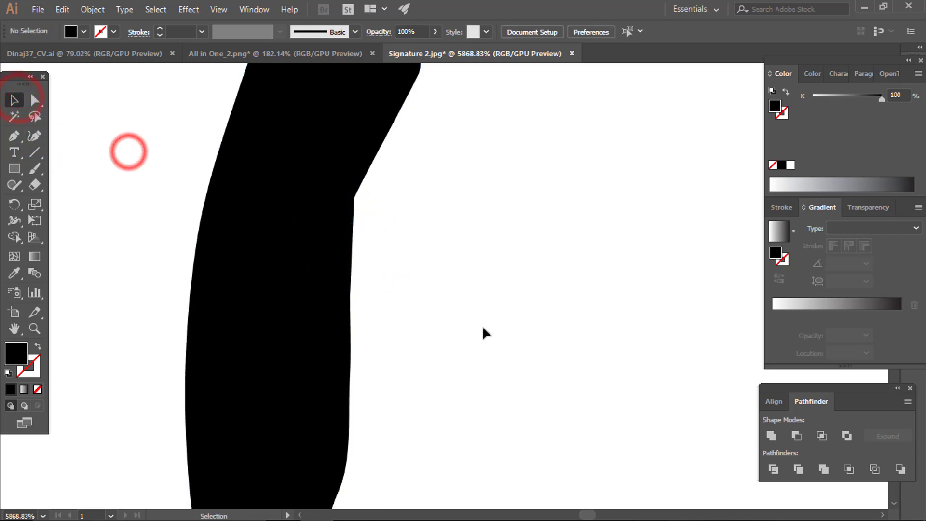
Step: Review the smoothed loop, the remaining rough edges and the signature as a whole
drag(465, 283, 376, 241)
drag(529, 288, 279, 161)
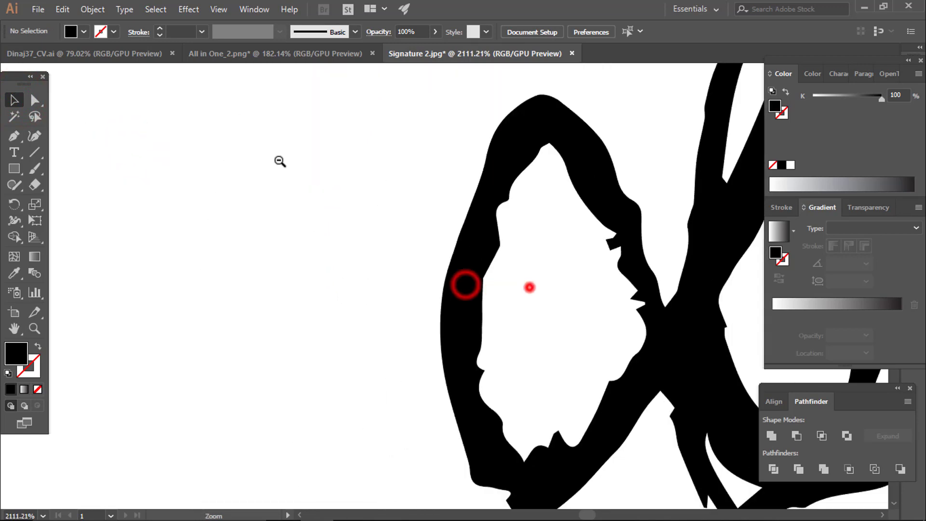
drag(501, 270, 309, 202)
drag(579, 313, 523, 290)
drag(522, 290, 481, 319)
drag(481, 321, 657, 402)
mouse_move(602, 379)
mouse_down()
mouse_move(579, 375)
mouse_move(628, 394)
mouse_move(527, 330)
mouse_move(602, 368)
mouse_up()
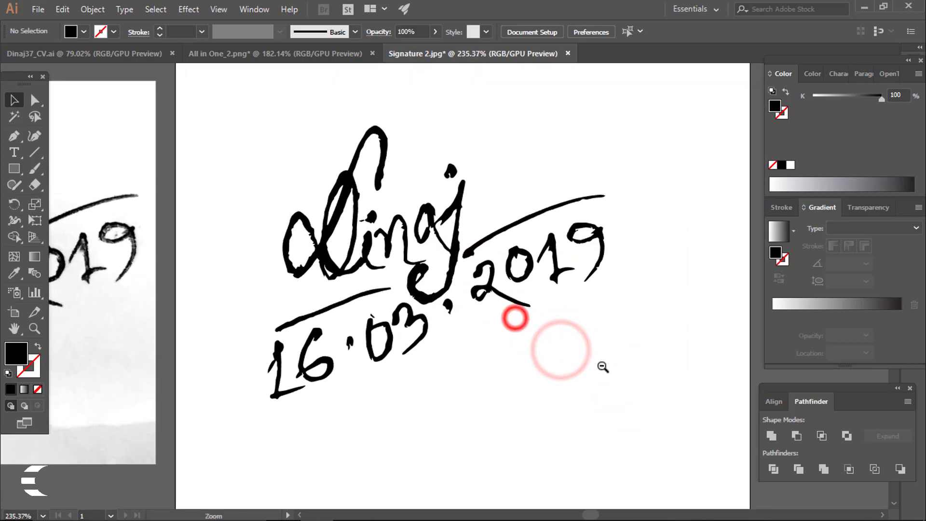
drag(505, 301, 533, 320)
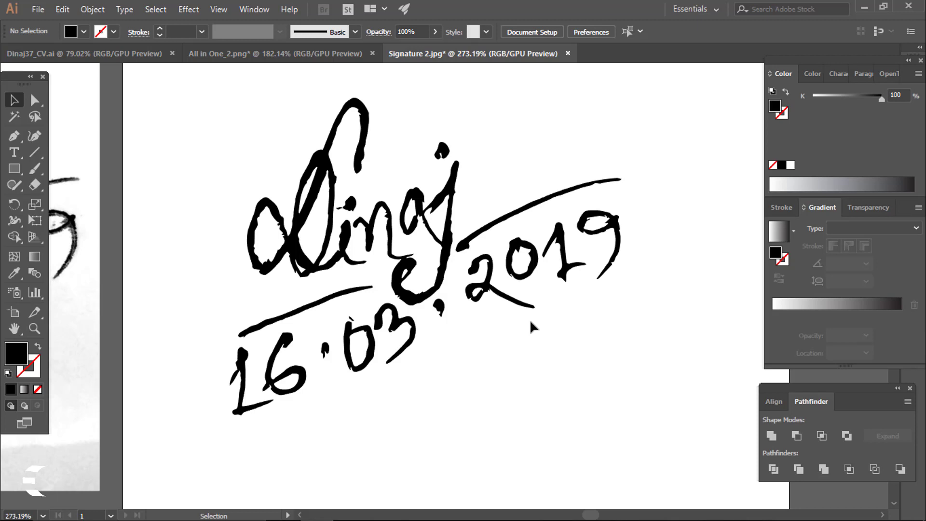
Step: Ungroup the vector signature and date so each shape can be edited separately
click(415, 335)
right_click(416, 335)
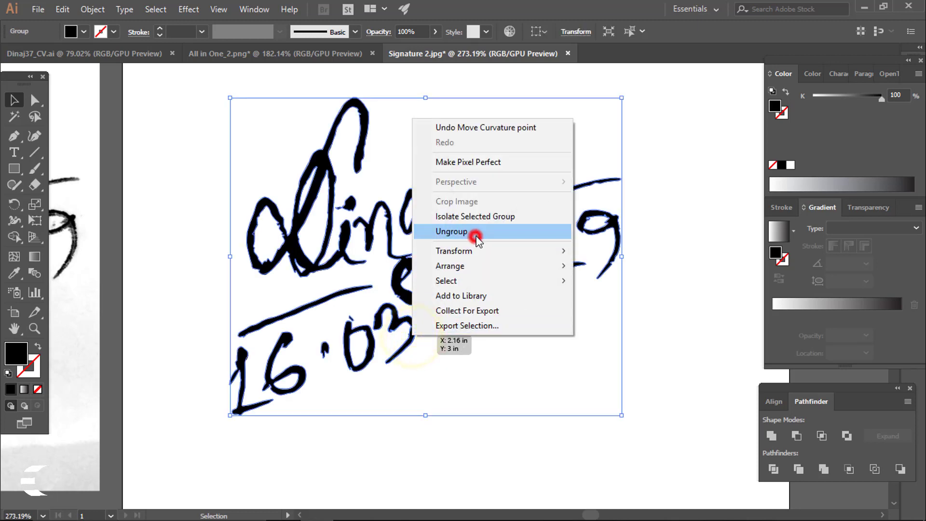
click(453, 231)
click(649, 391)
Step: Delete the handwritten 0 and 3 of the month together with the stray speck above the 0
click(400, 346)
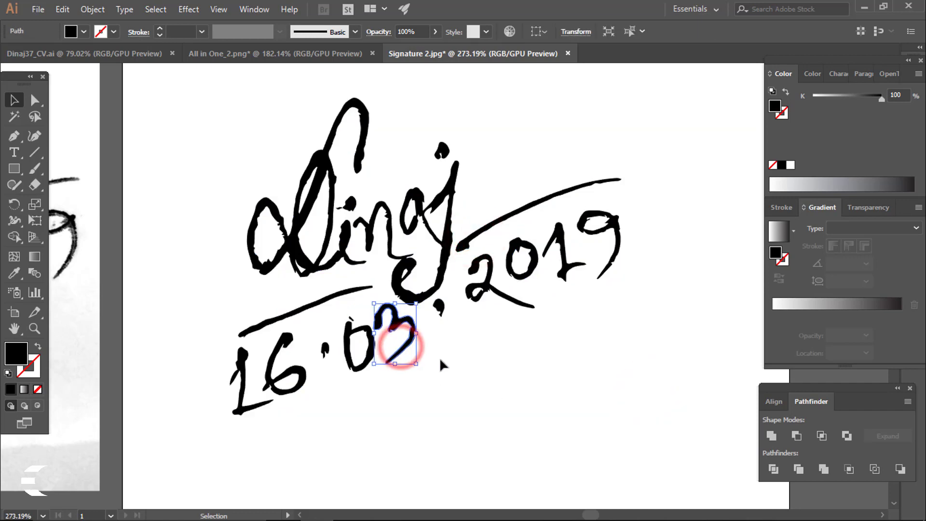
click(441, 376)
drag(426, 372, 359, 344)
key(Delete)
click(352, 319)
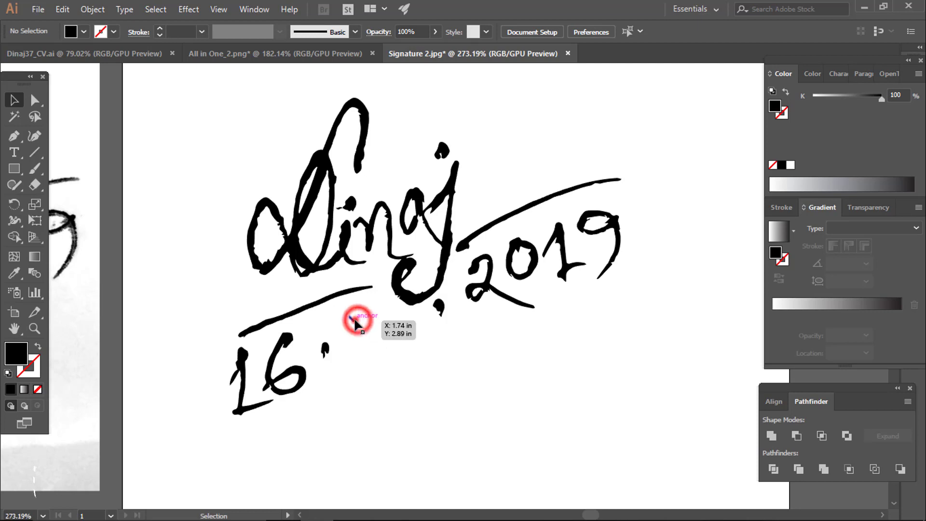
key(Delete)
Step: Delete the dot after the day and the handwritten 6 and 1
click(325, 350)
key(Delete)
click(292, 389)
key(Delete)
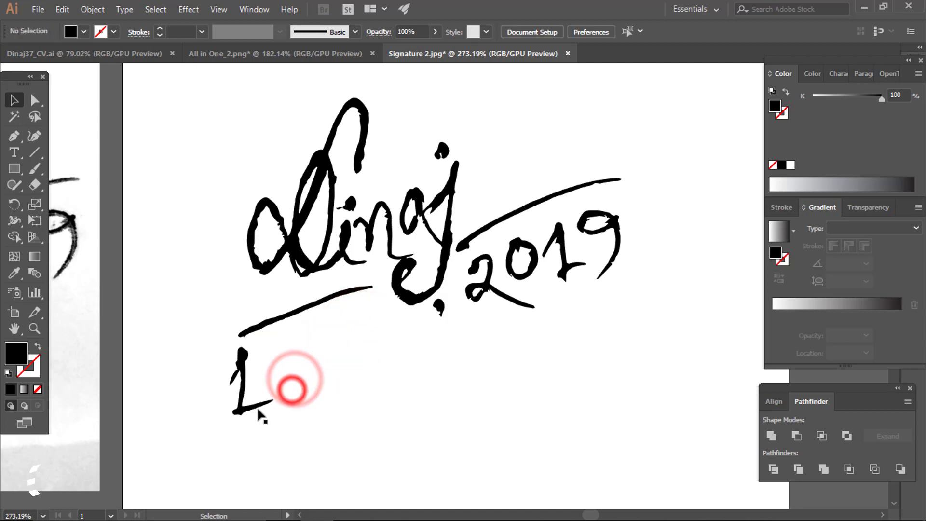
click(257, 406)
key(Delete)
Step: Delete the dot before the year and the handwritten digits 2019, keeping both signature strokes
click(439, 303)
key(Delete)
click(502, 294)
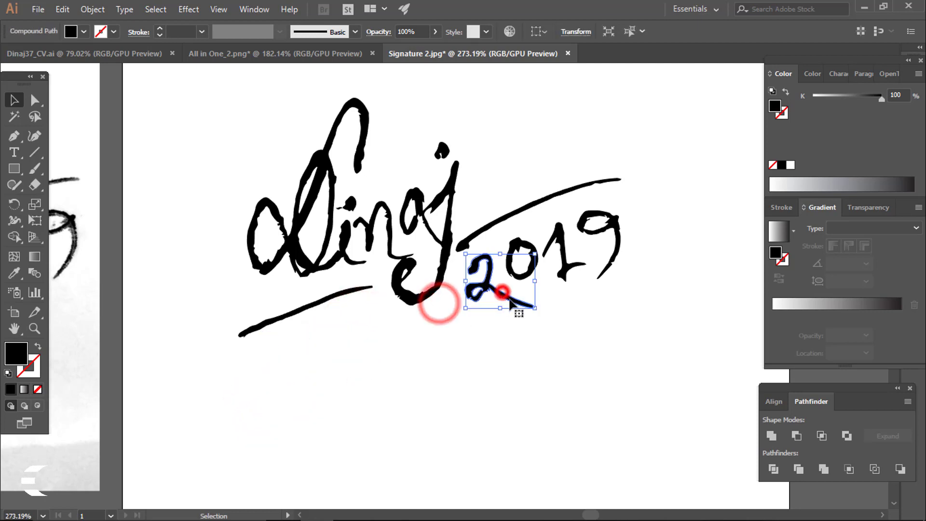
key(Delete)
click(523, 273)
key(Delete)
click(562, 265)
key(Delete)
click(617, 260)
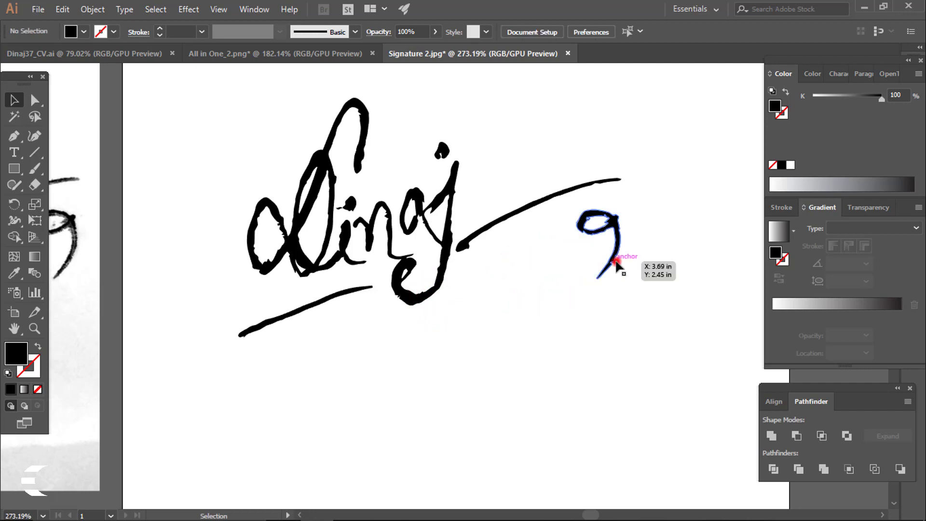
key(Delete)
Step: Add the text 16.03.2016 in Myriad Pro 12 pt beneath the signature's lower underline
mouse_move(571, 359)
mouse_down()
mouse_move(490, 338)
mouse_move(415, 293)
mouse_up()
mouse_move(513, 296)
mouse_down()
mouse_move(463, 268)
mouse_move(457, 248)
mouse_up()
mouse_move(525, 302)
mouse_down()
mouse_move(598, 361)
mouse_move(607, 352)
mouse_up()
drag(300, 348, 253, 384)
click(404, 412)
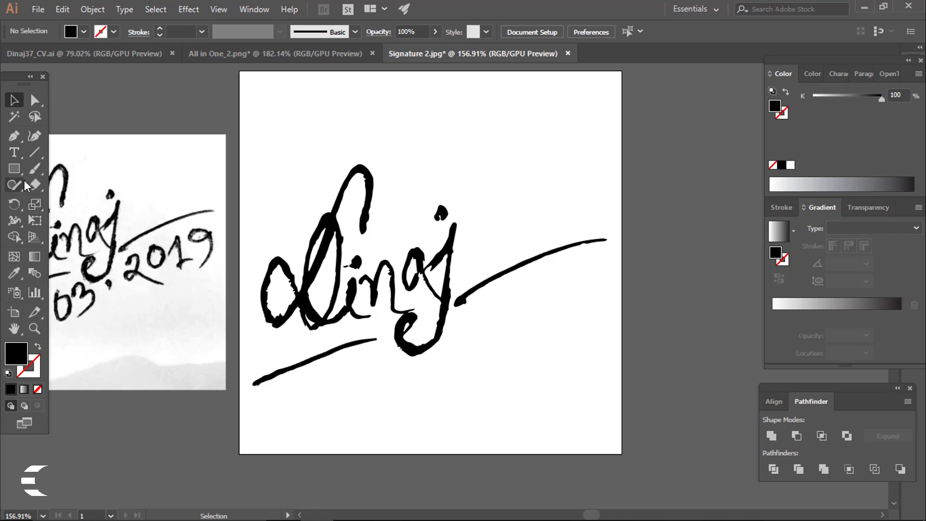
click(15, 154)
click(269, 403)
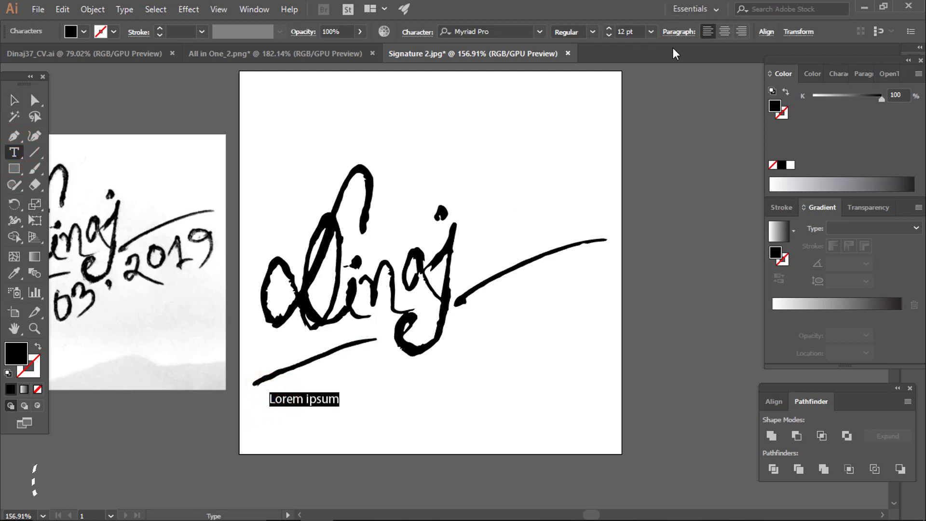
text(16.03.)
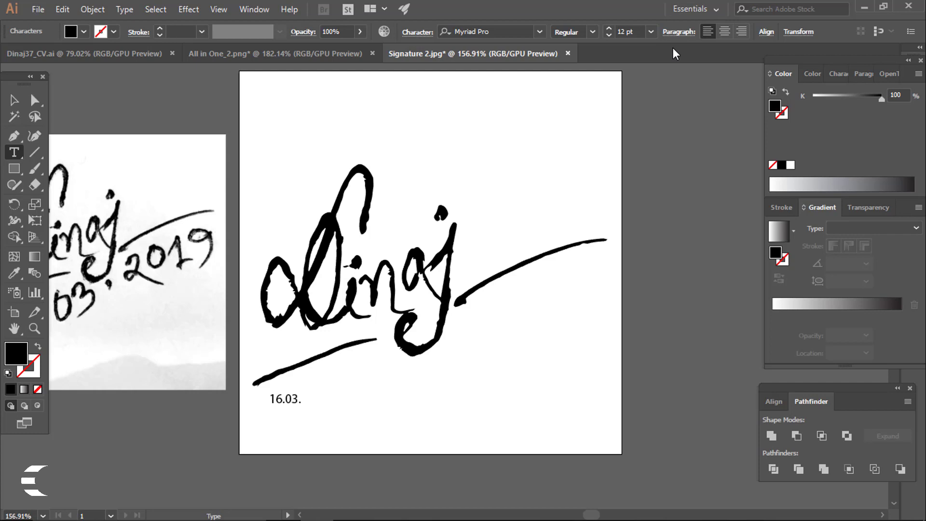
text(2016)
Step: Enlarge the typed date proportionally to about 44 pt
click(17, 104)
drag(327, 393, 527, 345)
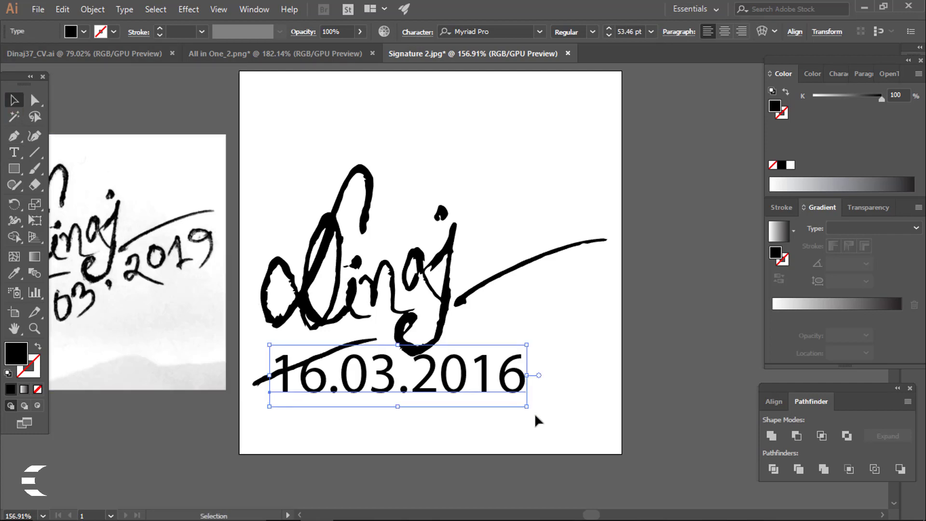
key(ctrl+z)
click(324, 392)
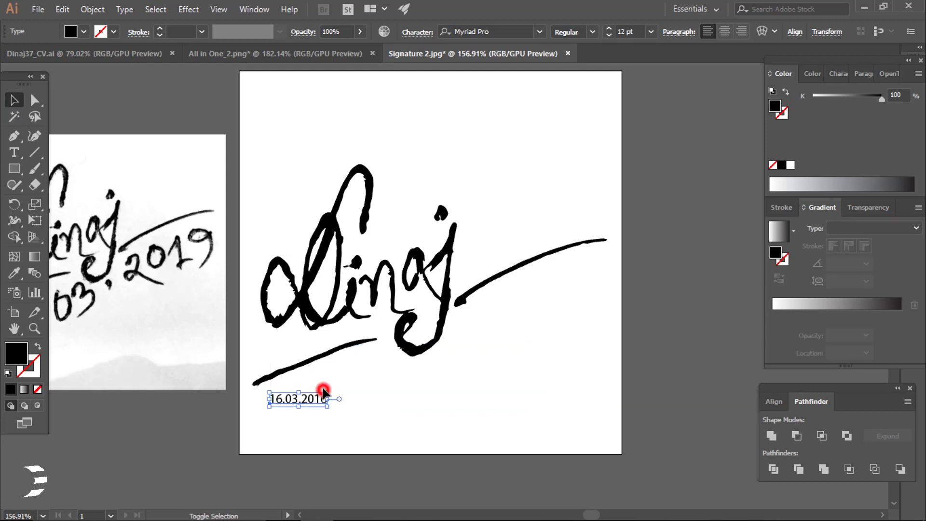
drag(323, 392, 481, 355)
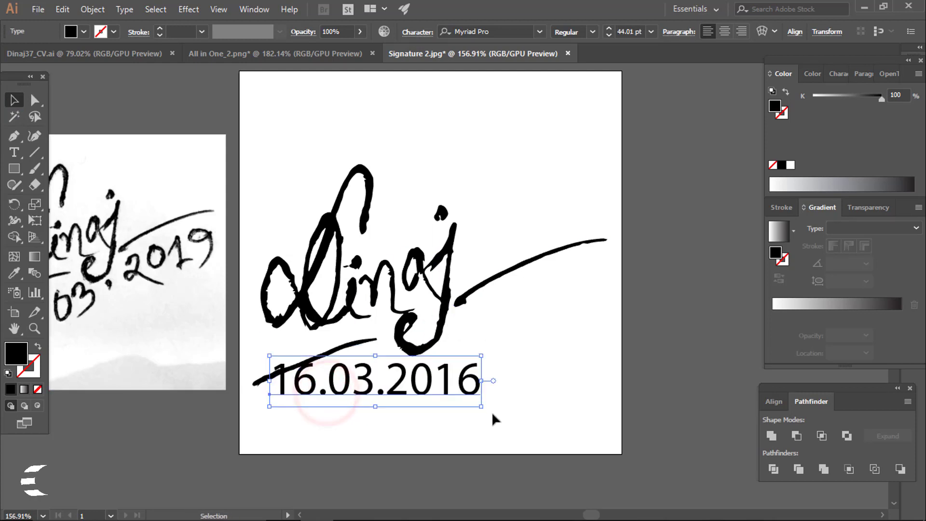
click(490, 412)
click(471, 380)
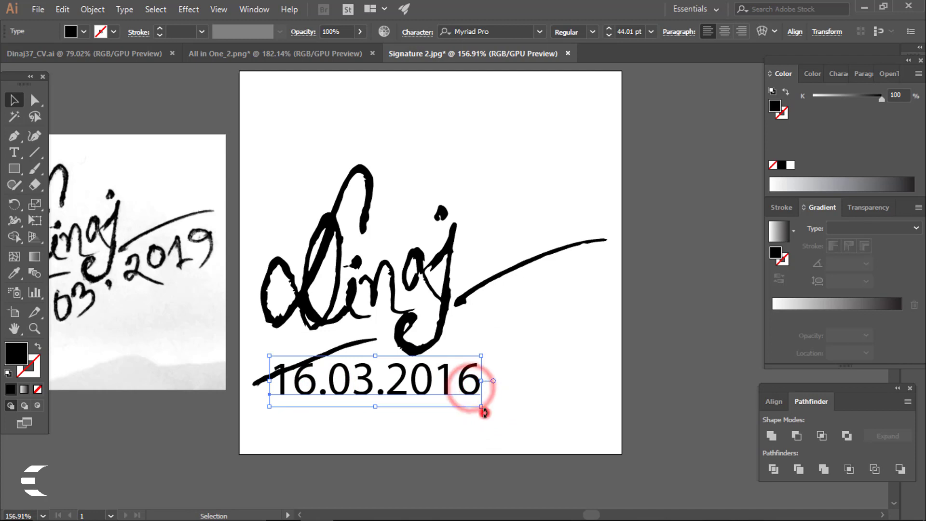
Step: Rotate the typed date to follow the slope of the lower underline and position it just beneath that stroke
drag(485, 412, 502, 359)
click(554, 381)
drag(423, 373, 391, 382)
click(393, 374)
click(511, 403)
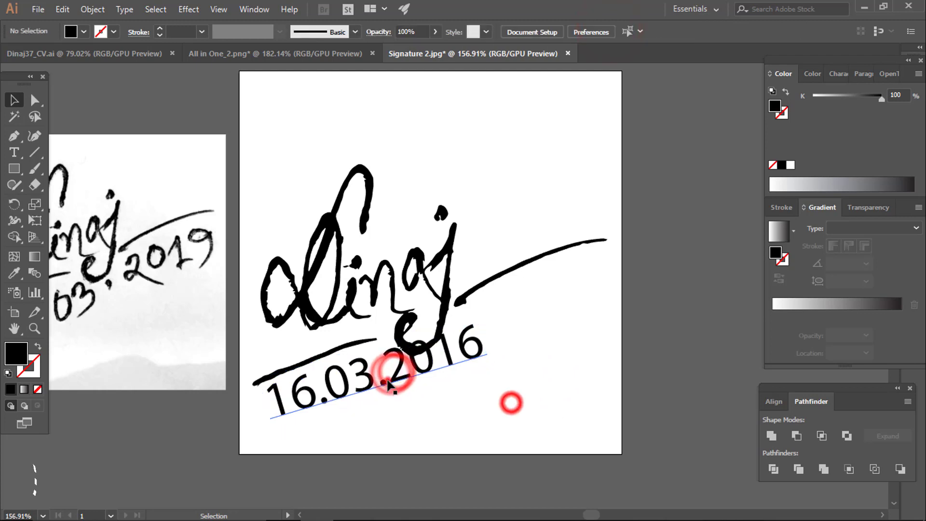
Step: Split the date, placing 16.03 beneath the lower underline and 2016 beneath the upper stroke
double_click(387, 381)
click(378, 384)
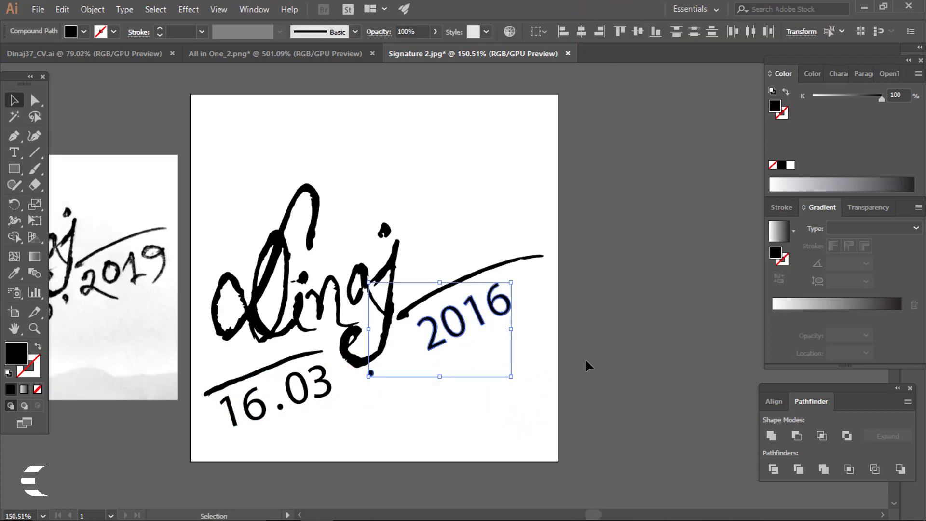
click(586, 361)
Step: Delete the photographed signature beside the artboard
drag(561, 362, 646, 358)
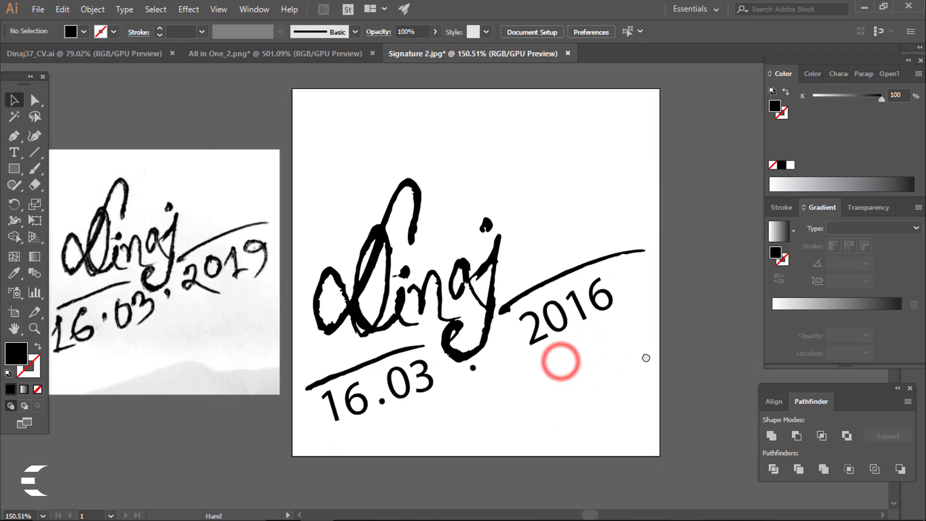
click(251, 348)
key(Delete)
click(471, 427)
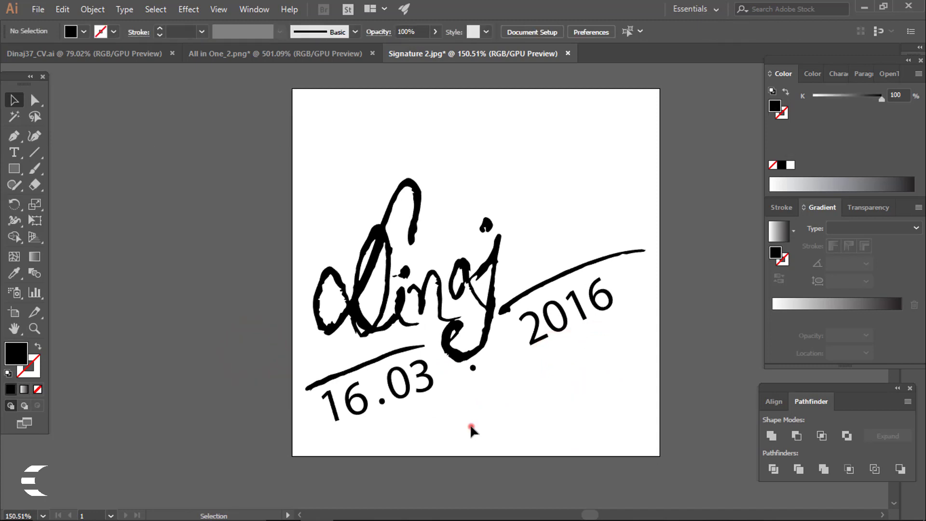
Step: Delete the typed 16.03 beneath the lower underline and the stray dot below the signature's last letter
drag(472, 426, 336, 401)
key(Delete)
click(427, 383)
click(404, 394)
key(Delete)
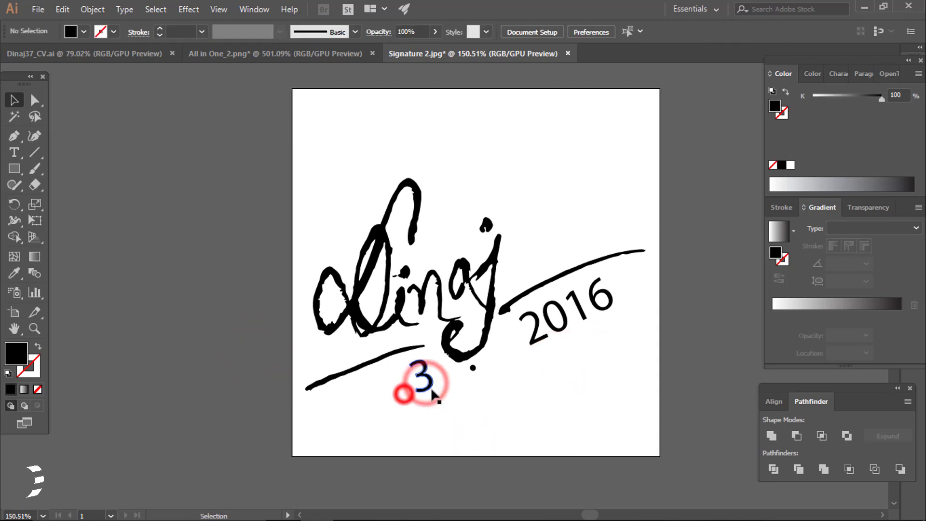
click(424, 379)
key(Delete)
click(473, 369)
key(Delete)
Step: Delete the typed 2016 beneath the signature's upper stroke
click(560, 369)
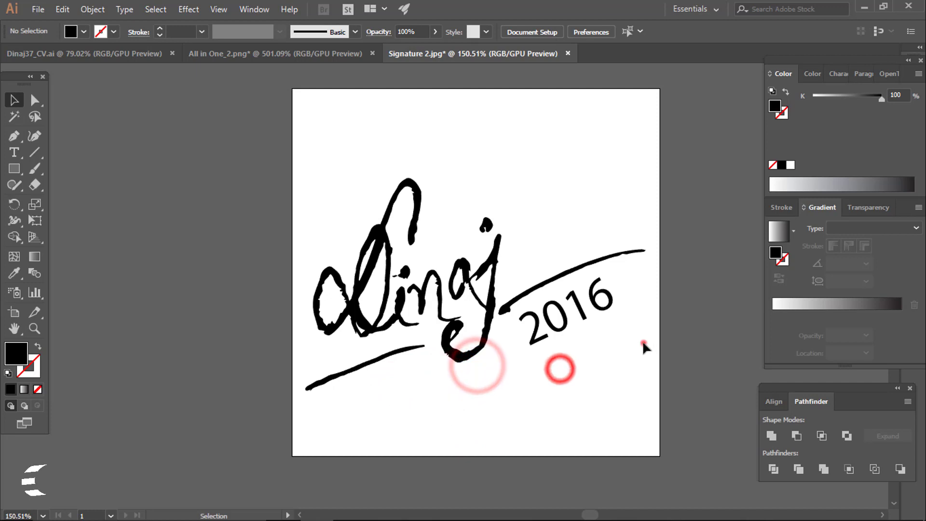
drag(644, 346, 514, 276)
key(Delete)
click(550, 157)
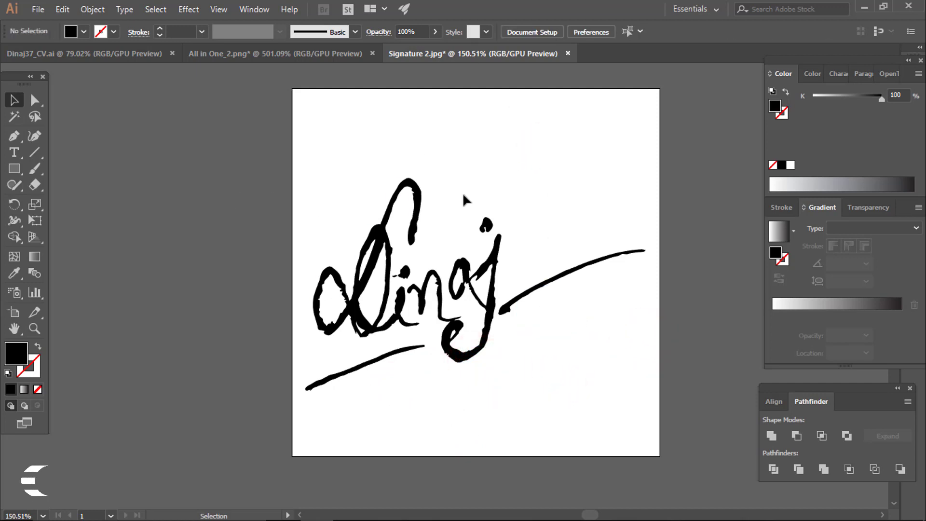
Step: Shrink the artboard vertically from both its upper and lower edges around the signature, to a height of about 3.25 in
click(532, 31)
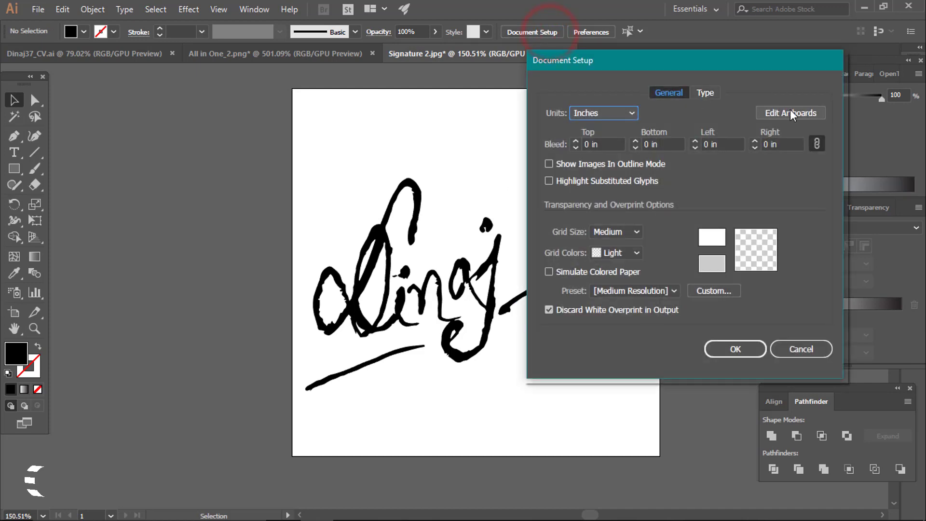
click(790, 109)
drag(476, 90, 476, 166)
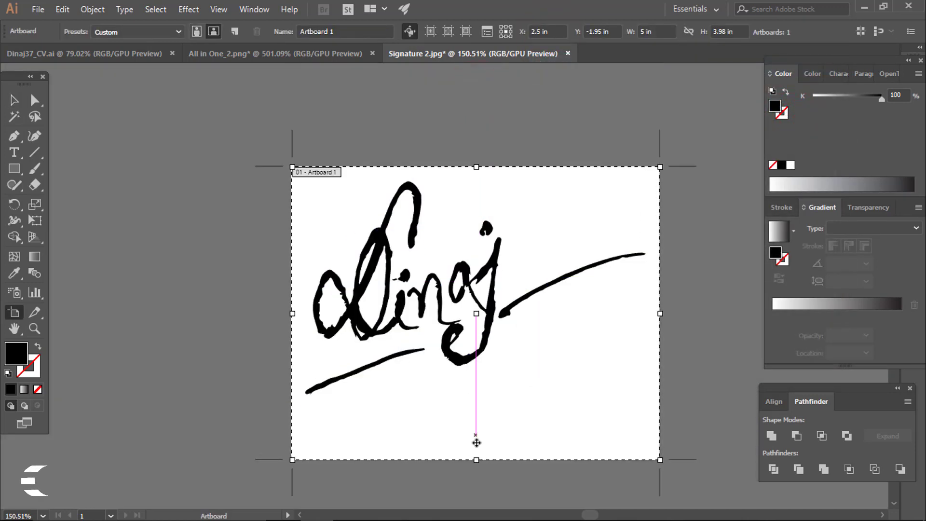
click(477, 460)
drag(477, 459, 477, 405)
click(14, 100)
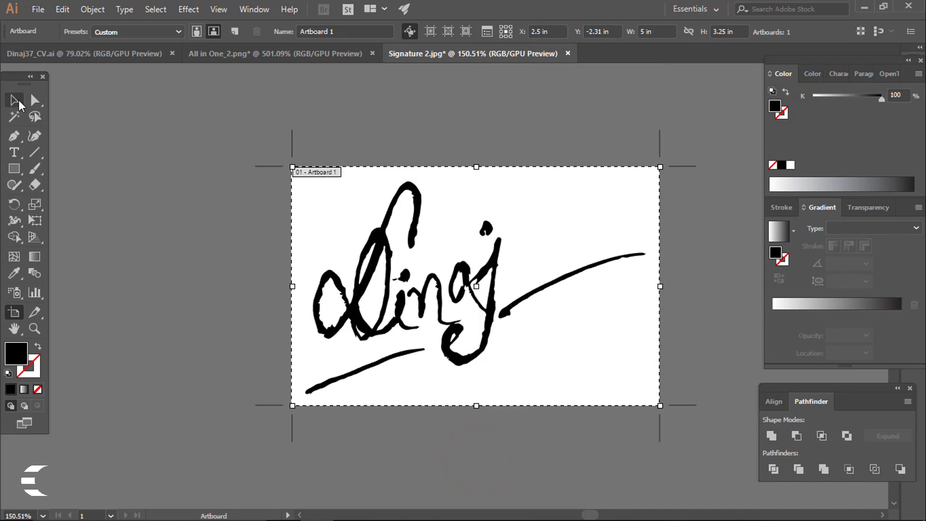
click(166, 175)
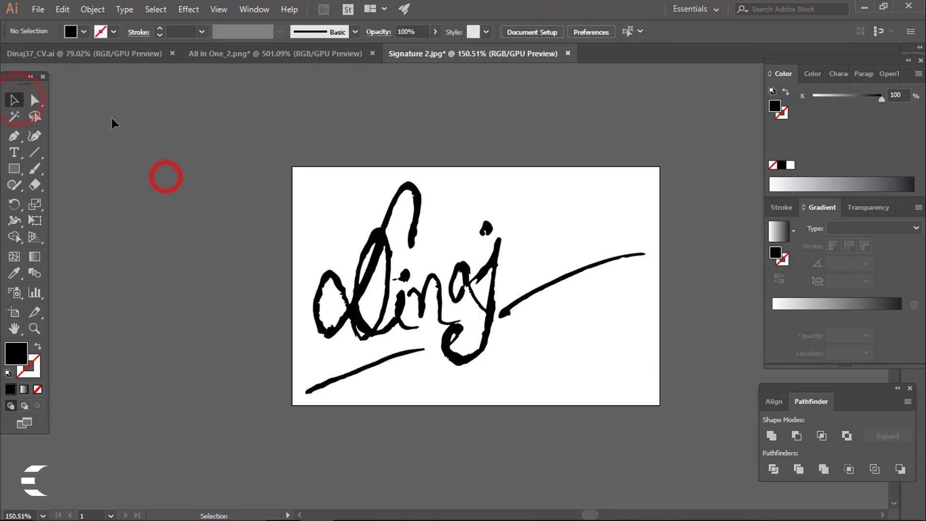
Step: Set up an Export for Screens of the artboard and rename it Signature
click(36, 12)
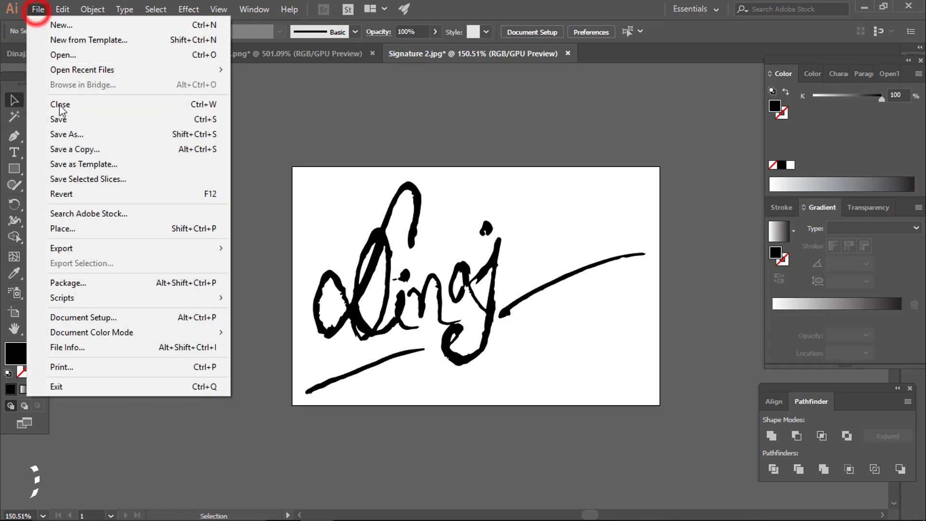
click(152, 248)
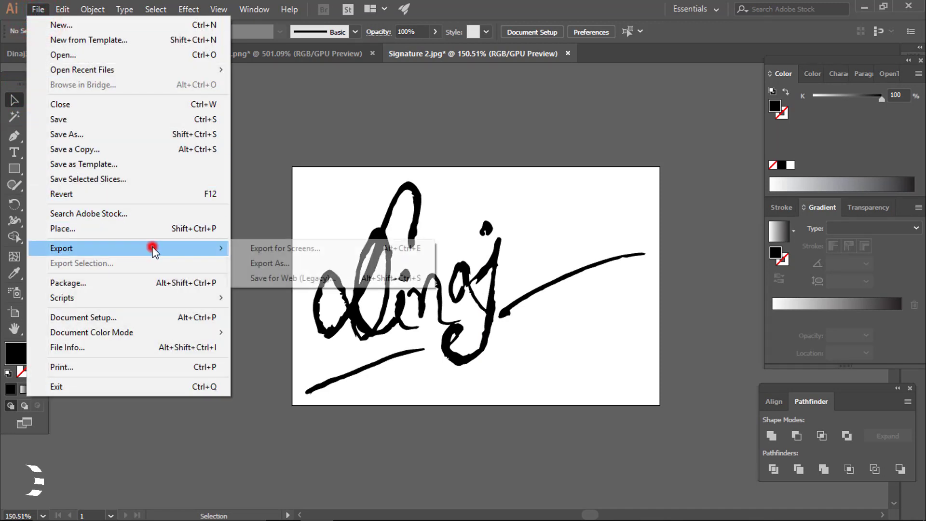
click(353, 250)
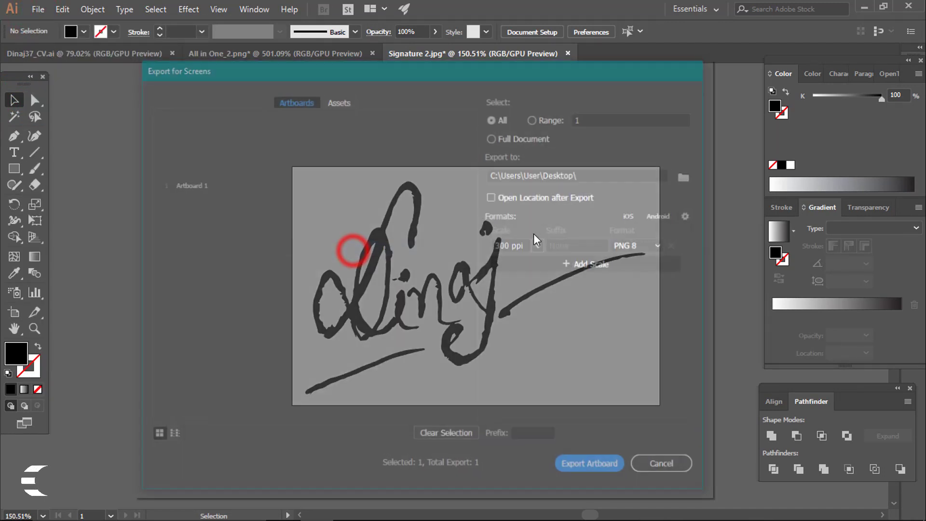
double_click(186, 184)
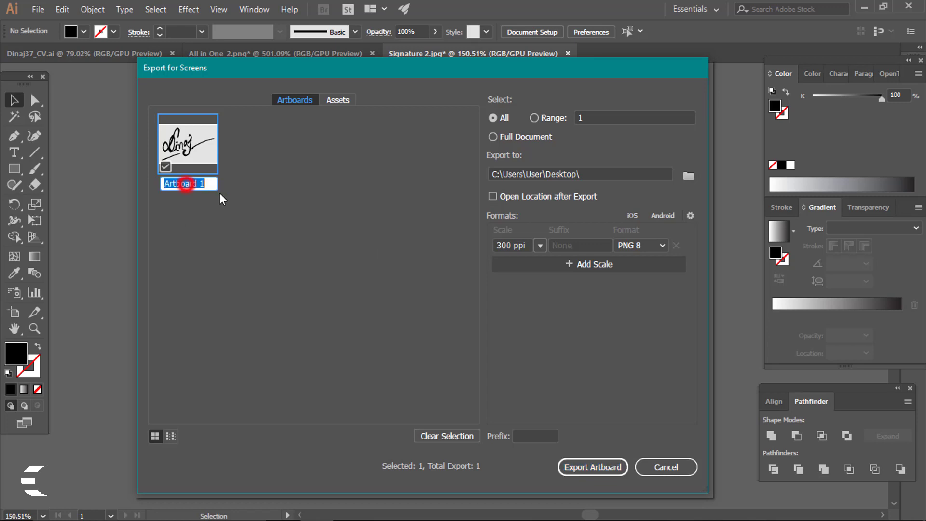
text(Sig)
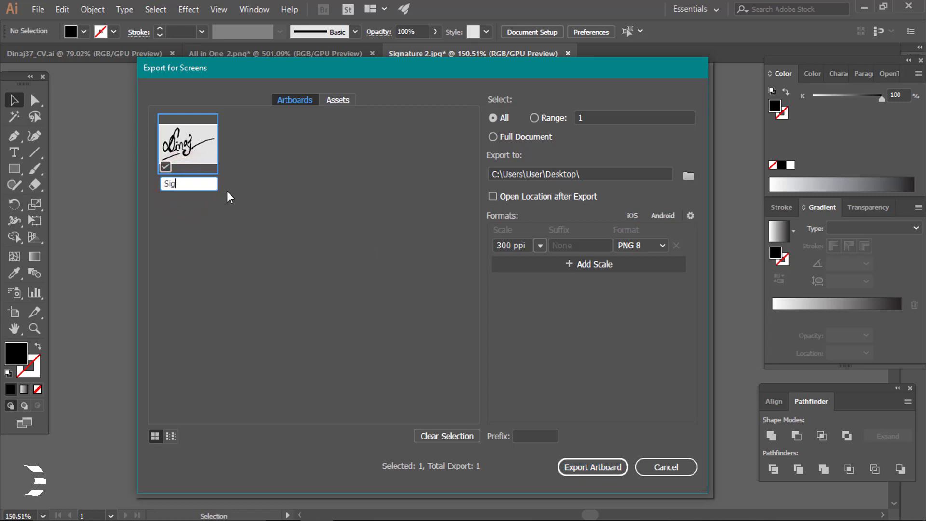
text(nature)
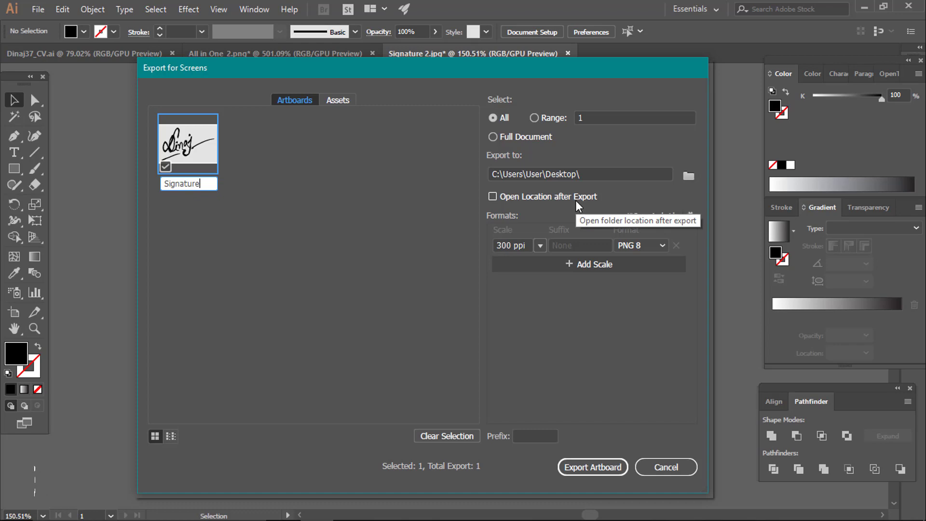
click(688, 174)
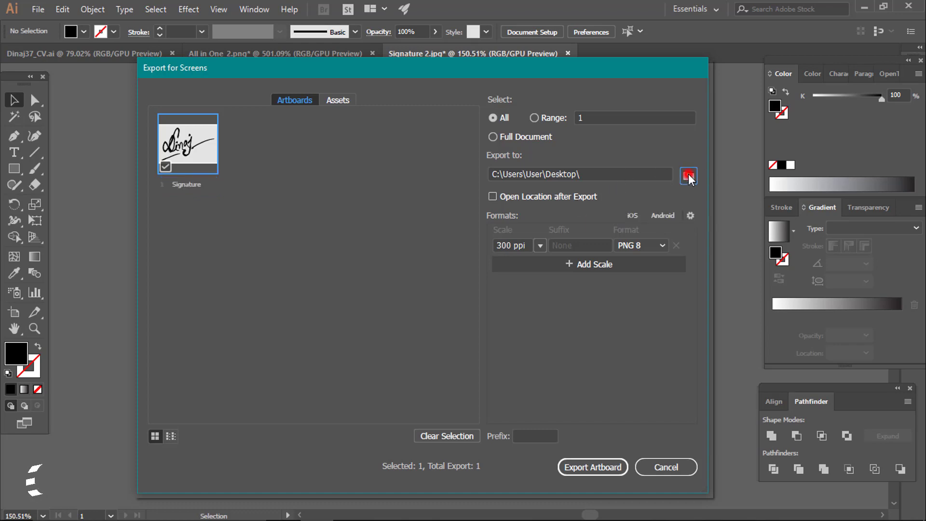
click(670, 71)
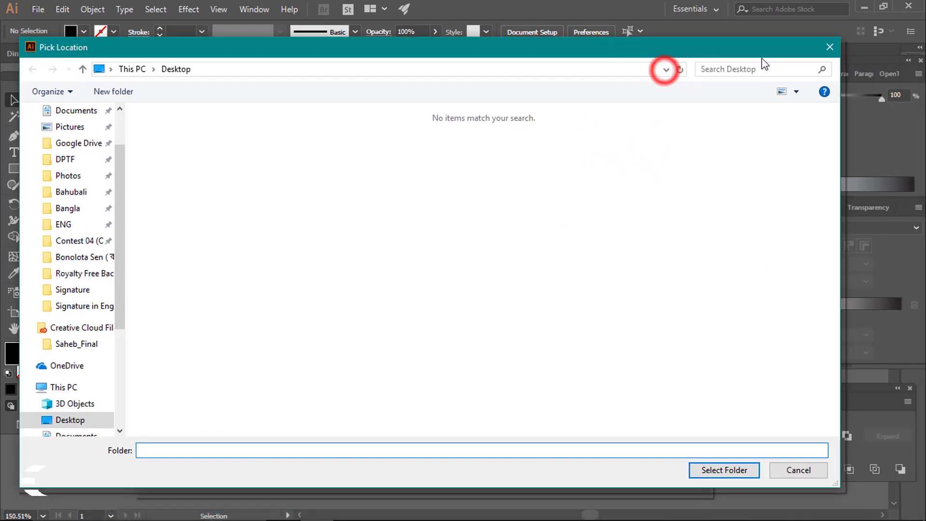
click(833, 43)
Step: Export the Signature artboard to the Desktop folder as PNG 8 at 300 ppi
click(652, 244)
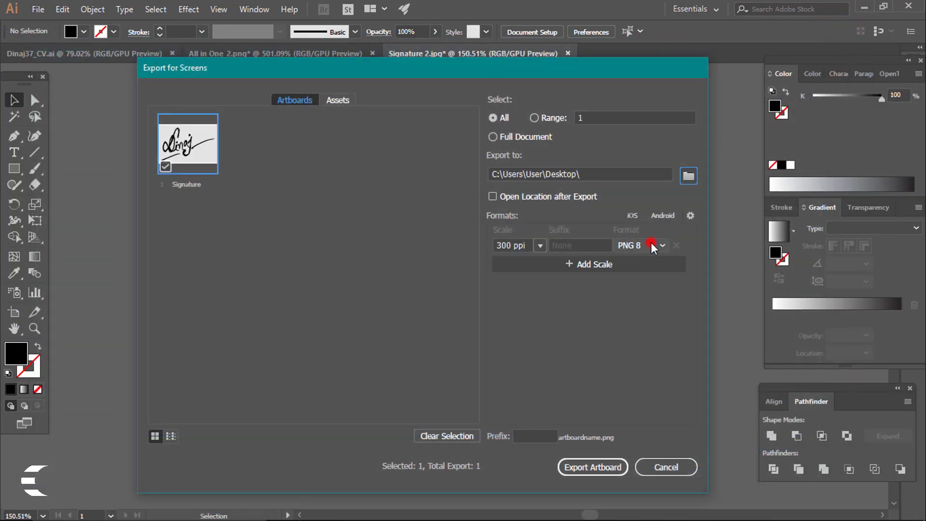
click(655, 267)
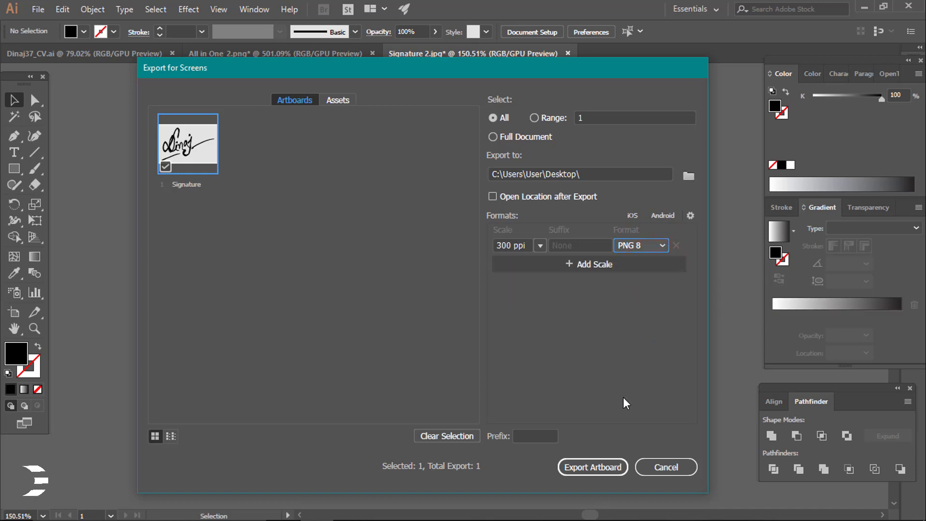
click(599, 467)
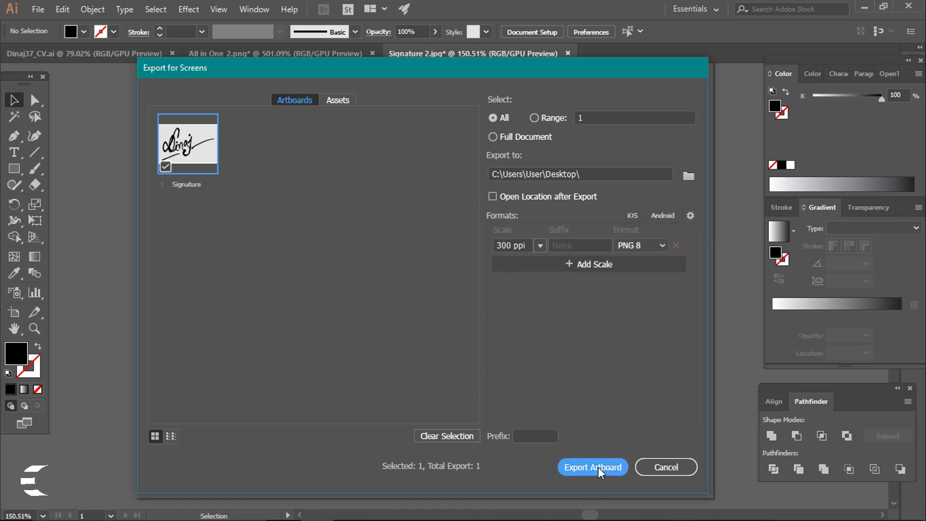
click(599, 467)
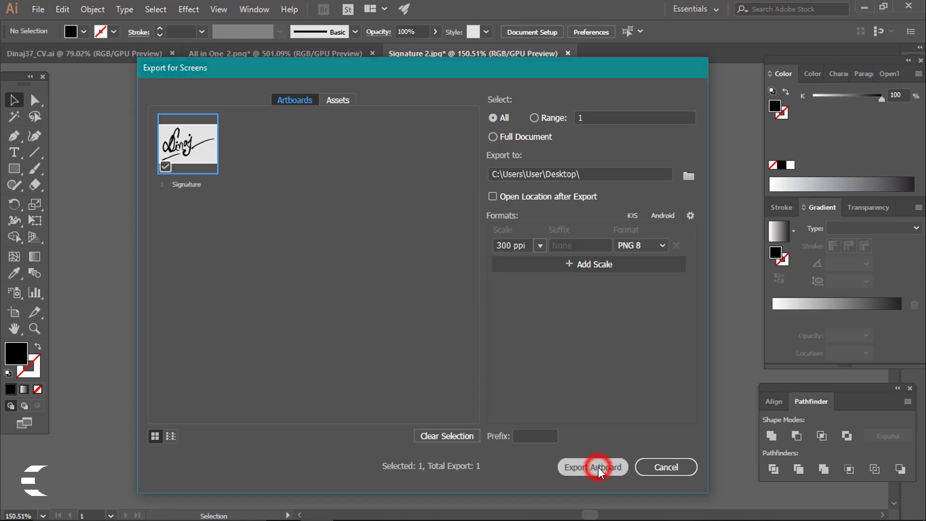
Step: Switch to the Windows desktop and locate the exported Signature image file
click(864, 8)
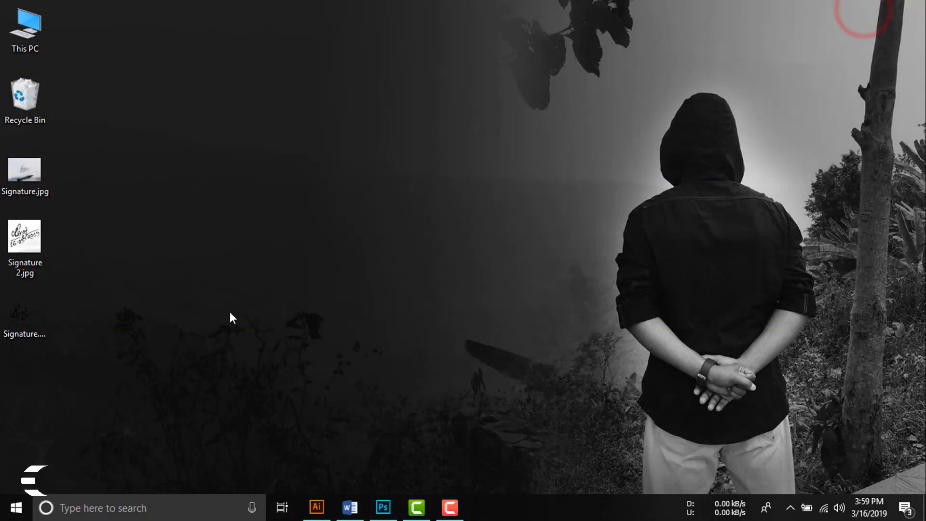
click(229, 311)
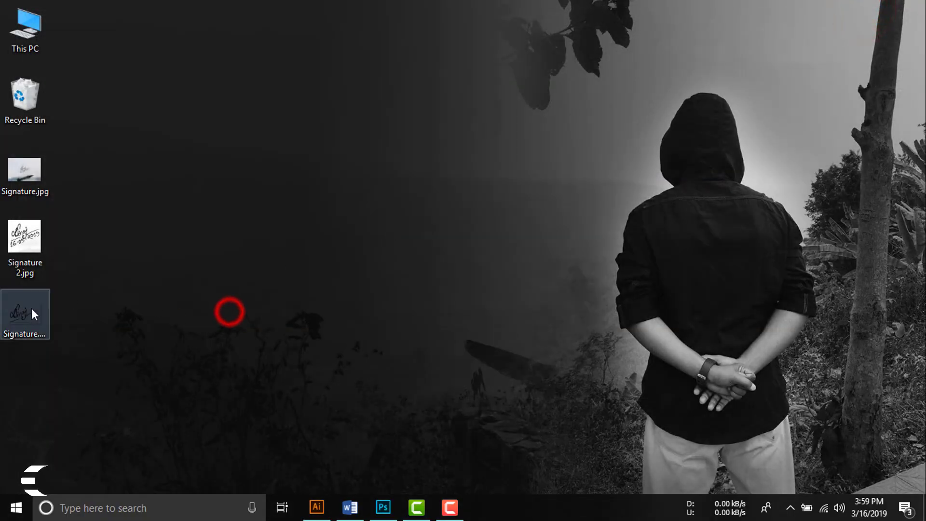
click(28, 312)
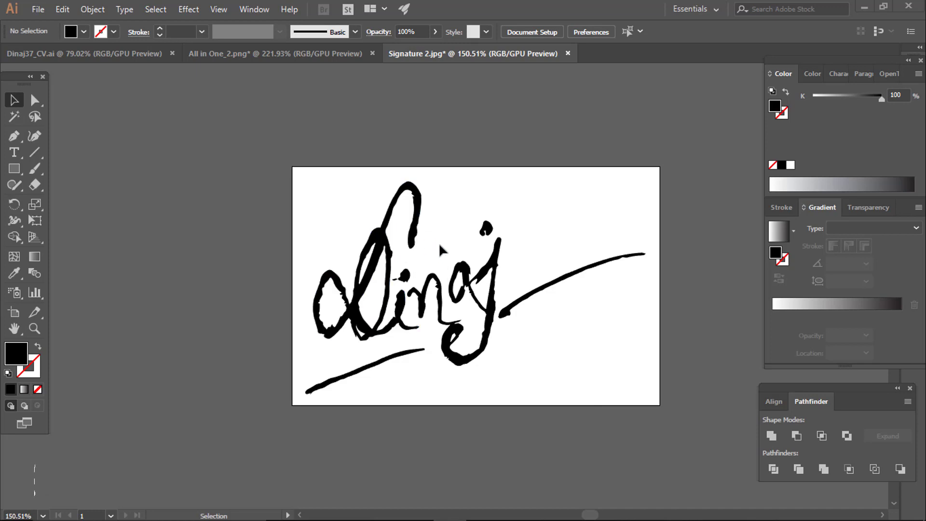
Step: Return to Illustrator, examine the T-shirt artwork in All in One_2.png, and go back to the Signature 2.jpg document
click(321, 53)
drag(555, 295, 500, 242)
drag(345, 231, 401, 271)
drag(468, 293, 521, 292)
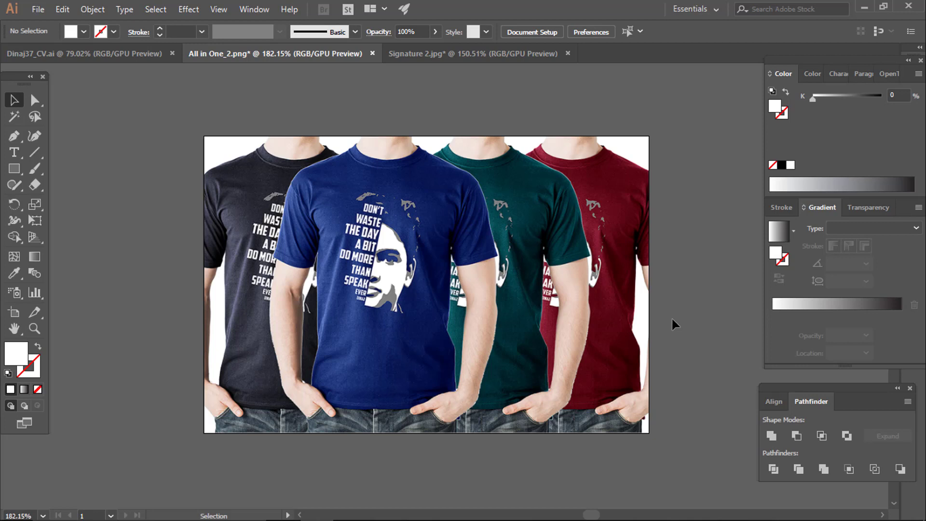
click(505, 51)
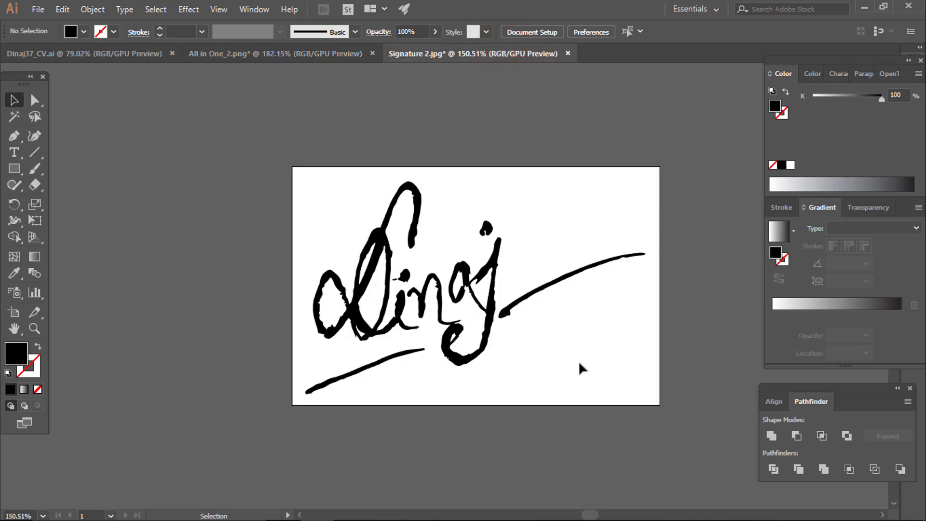